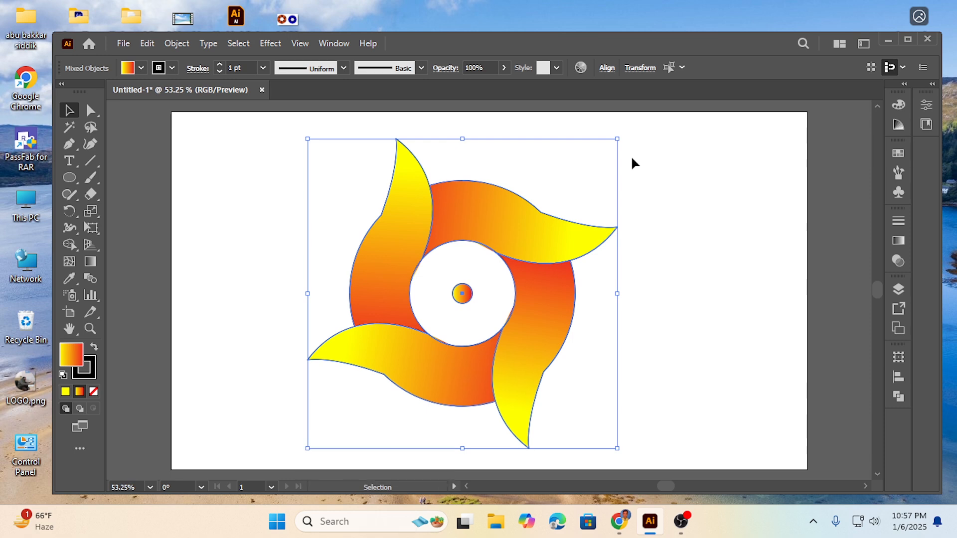
Delete the entire four-blade swirl artwork from the artboard.
click(283, 253)
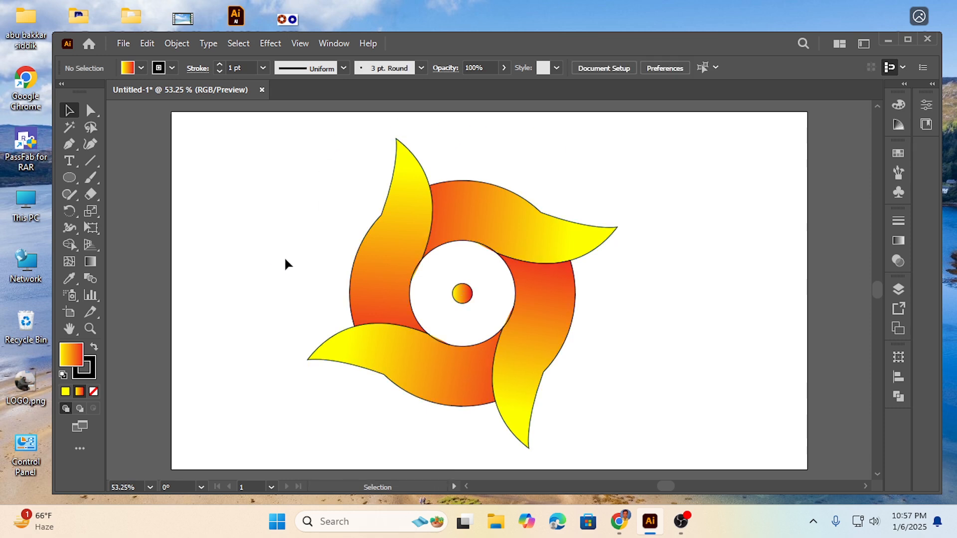
drag(294, 178, 603, 398)
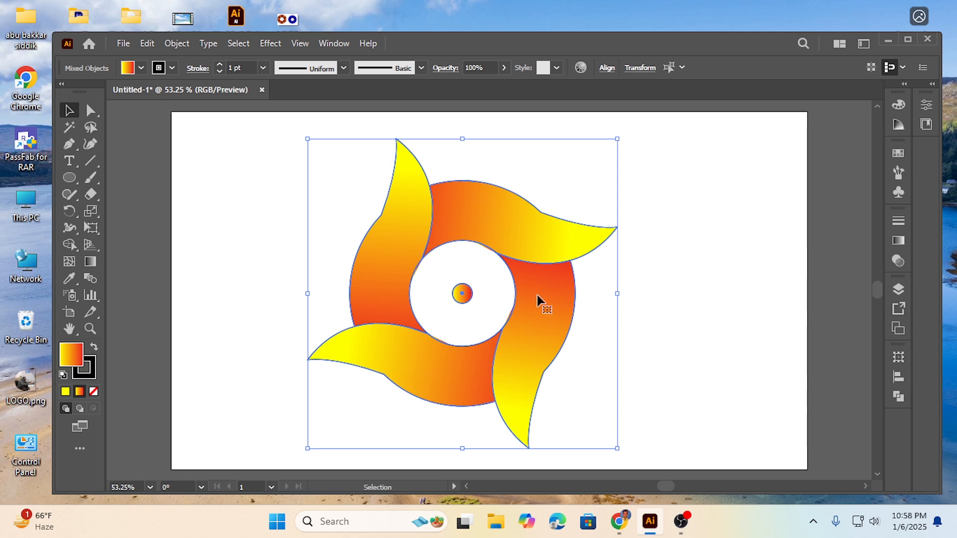
key(Delete)
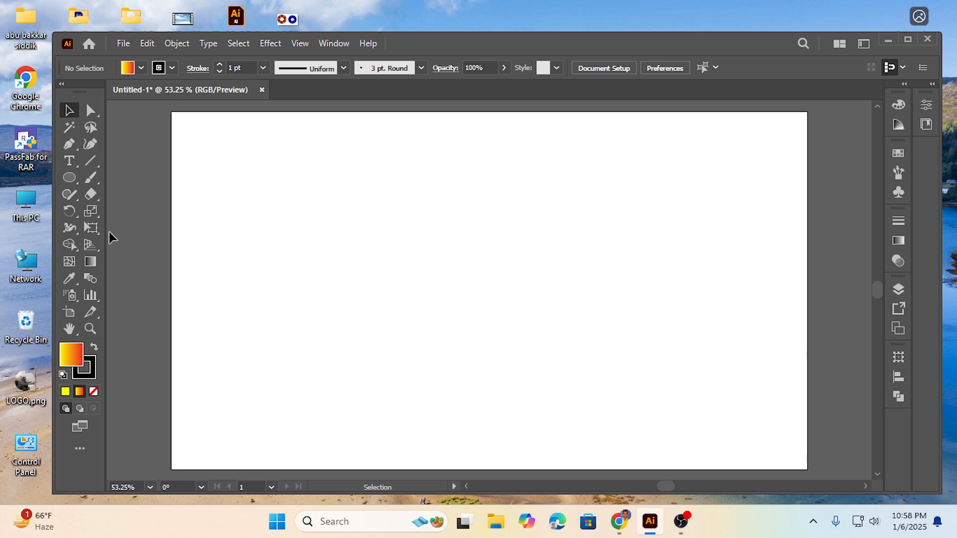
Draw a black-filled circle with the Ellipse tool slightly above the centre of the artboard.
click(141, 68)
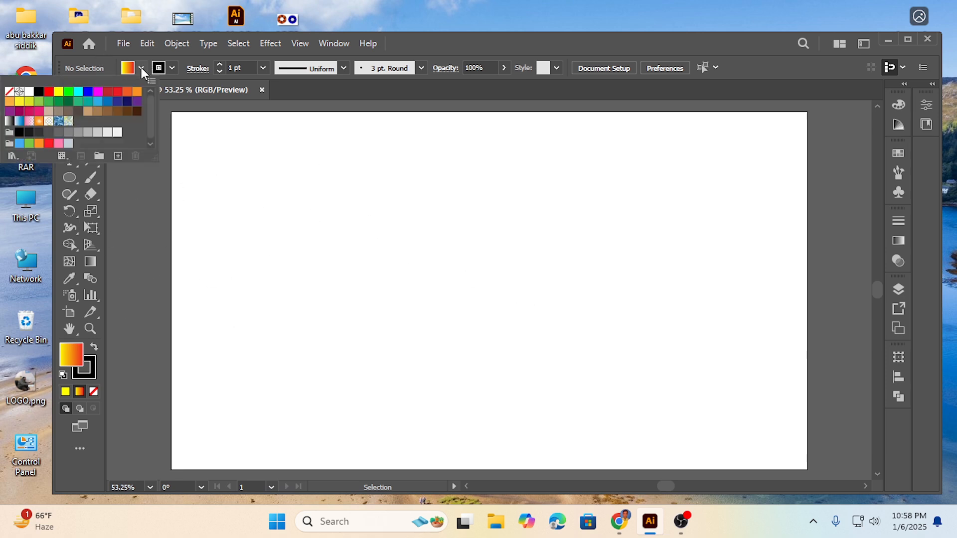
click(38, 91)
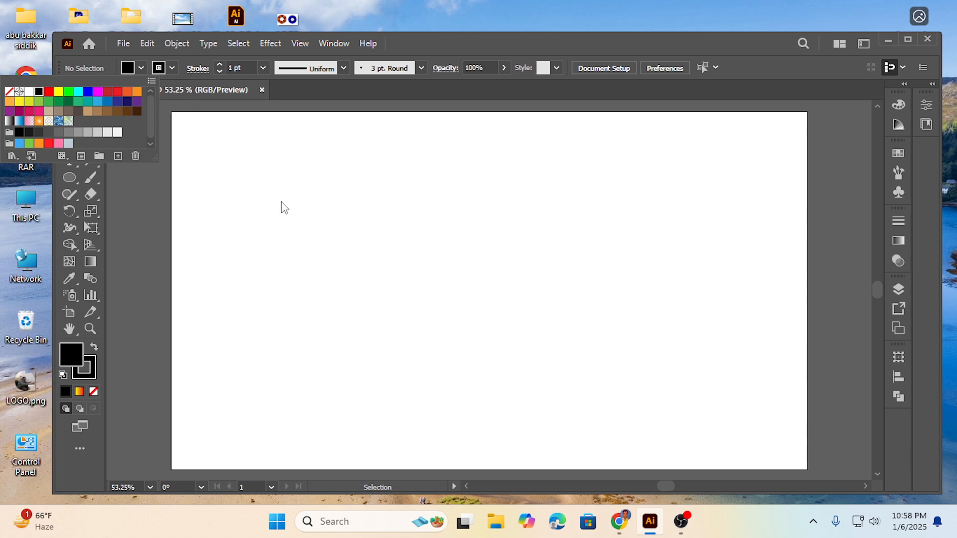
click(417, 40)
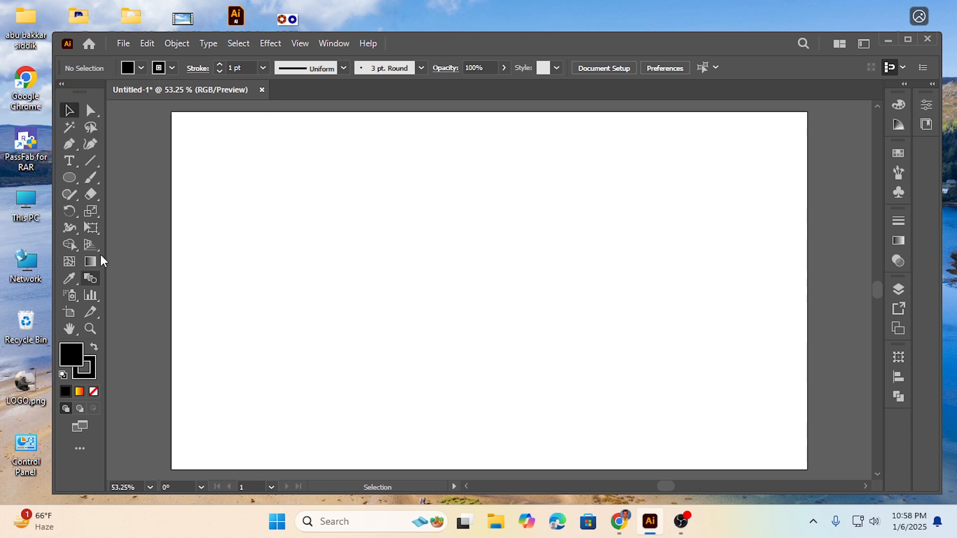
click(70, 178)
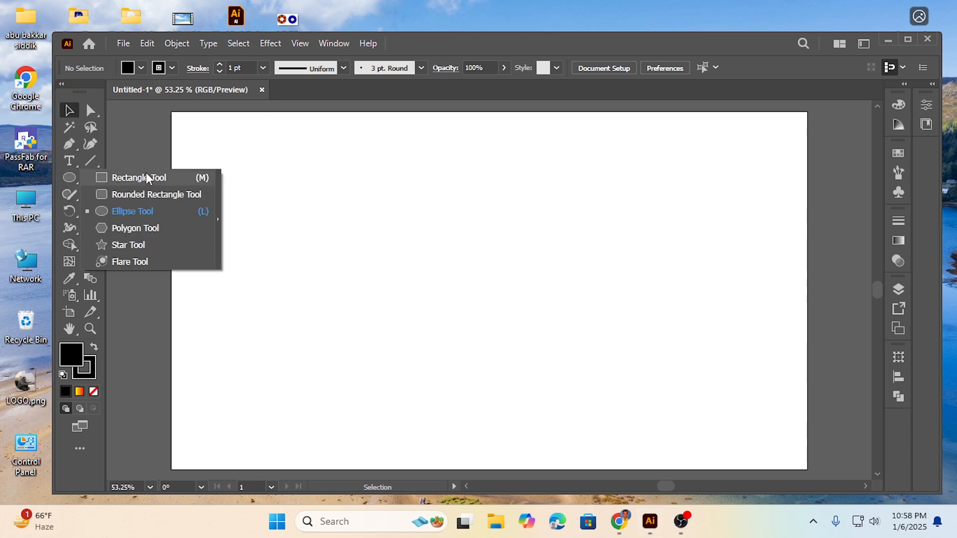
click(142, 212)
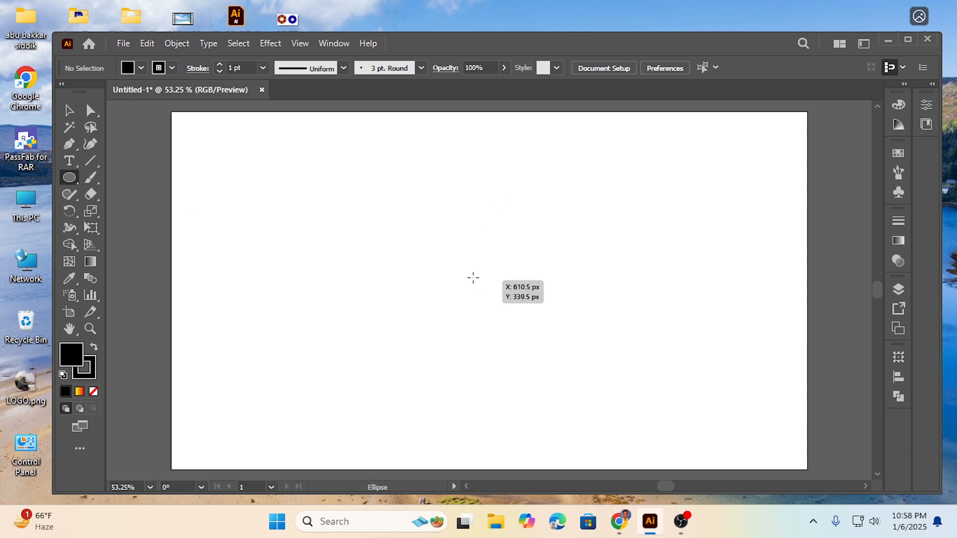
drag(456, 252, 508, 315)
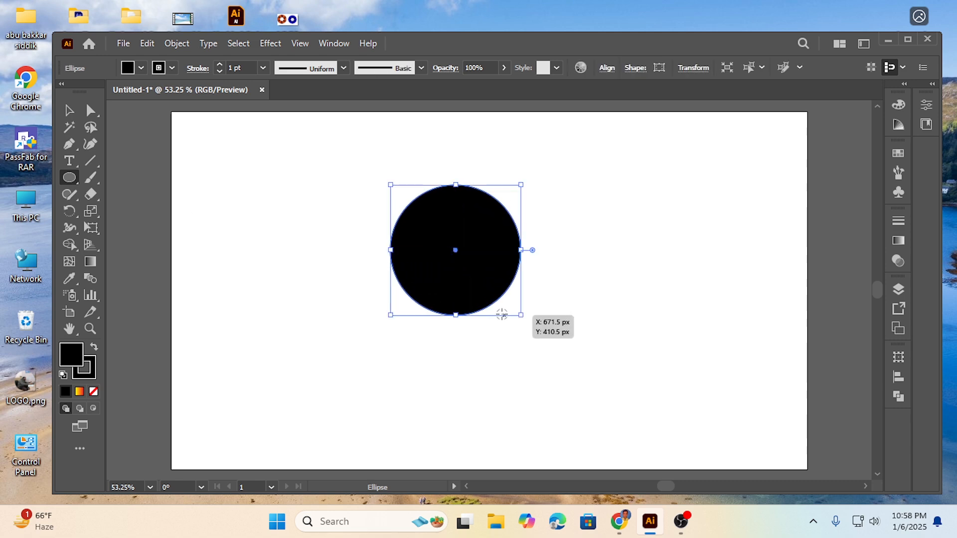
click(71, 112)
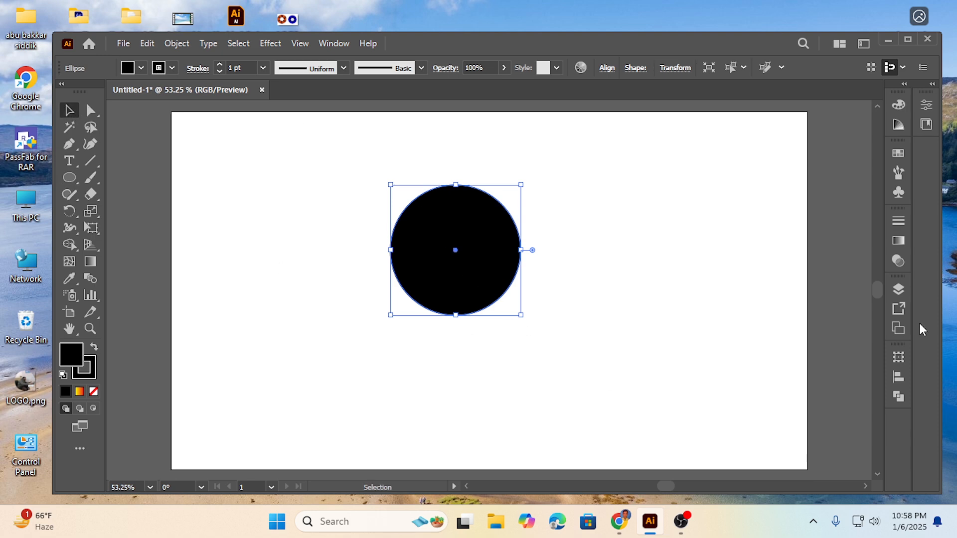
Apply the white-to-black linear gradient preset to the circle's fill.
click(900, 242)
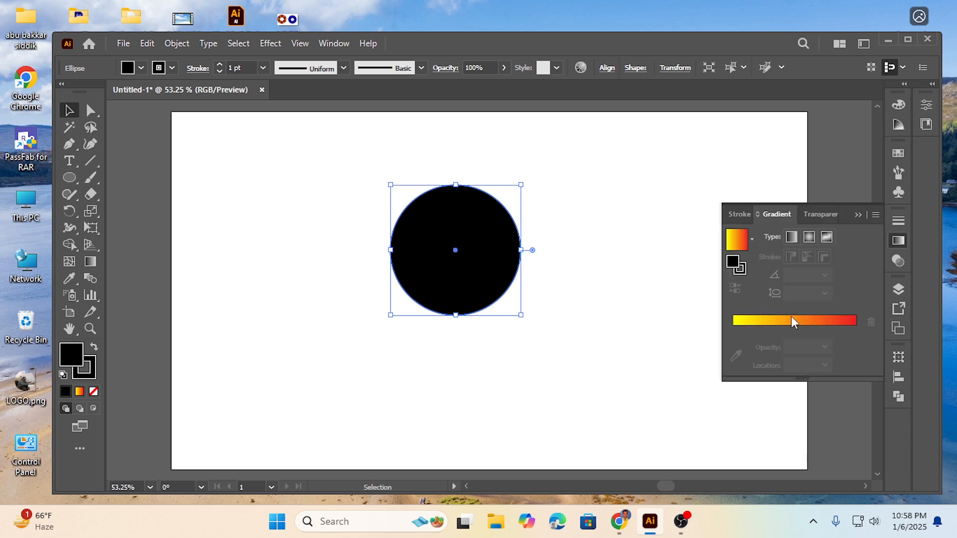
click(752, 240)
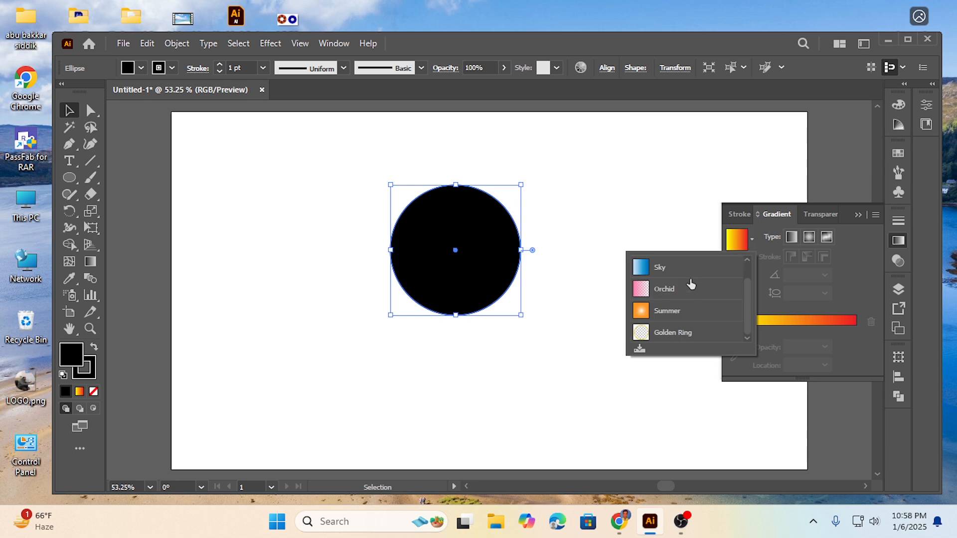
click(687, 272)
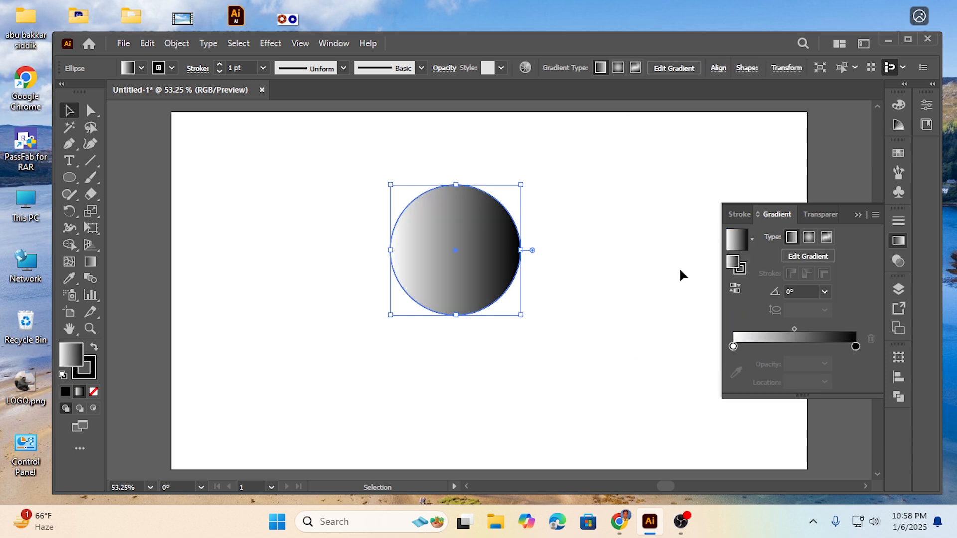
Recolour the circle's gradient with red at the 100% stop and yellow at the 0% stop.
double_click(855, 346)
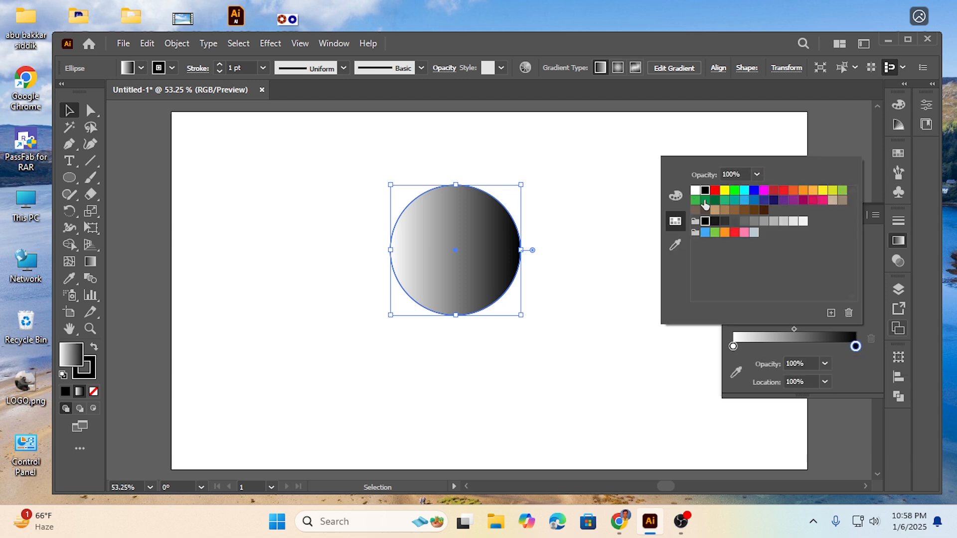
click(783, 191)
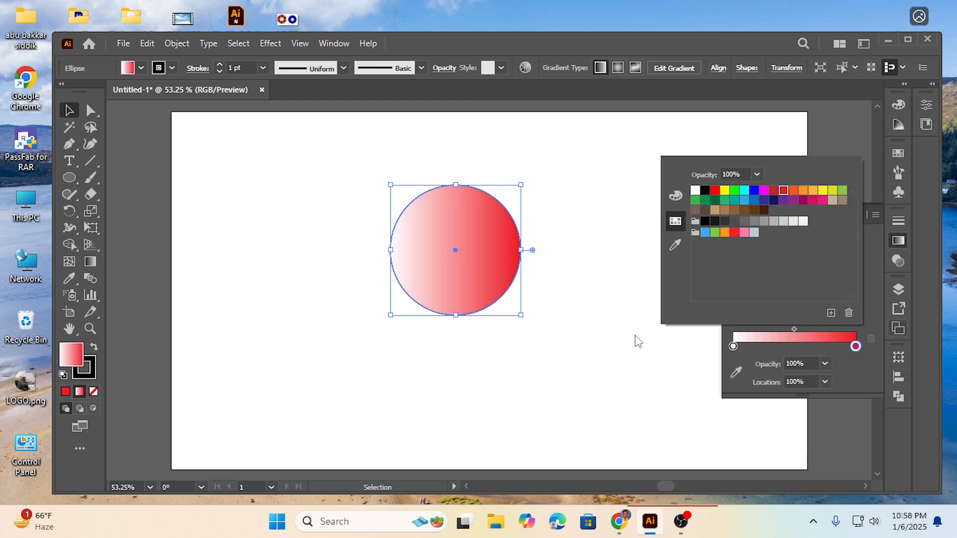
click(732, 346)
double_click(733, 347)
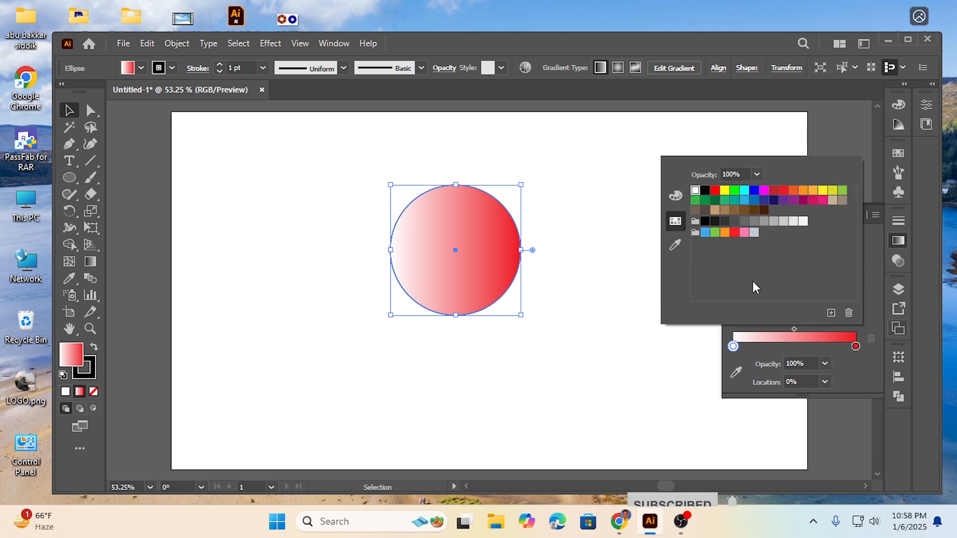
click(724, 190)
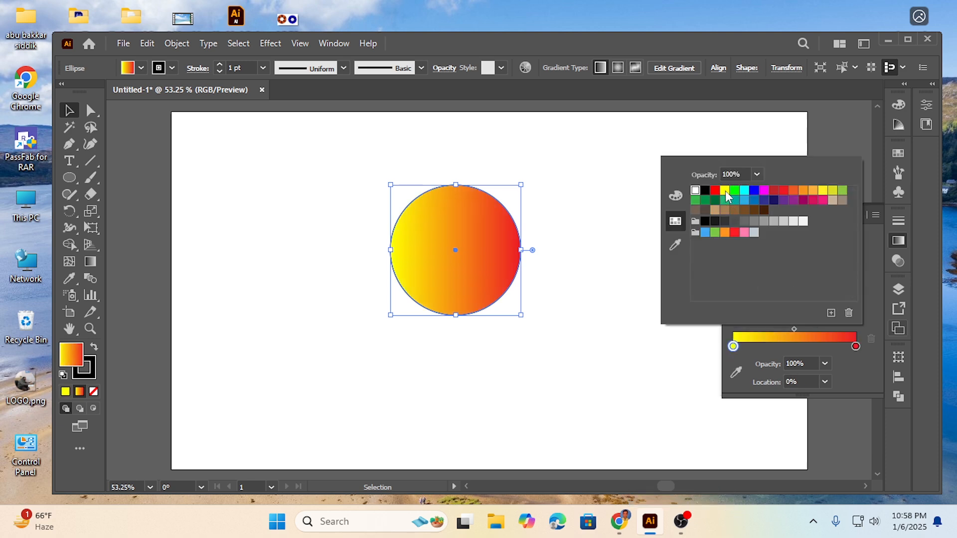
click(587, 266)
click(584, 266)
Copy the gradient circle, paste it in front, and shrink the copy about its centre to about half the diameter.
drag(362, 183, 524, 335)
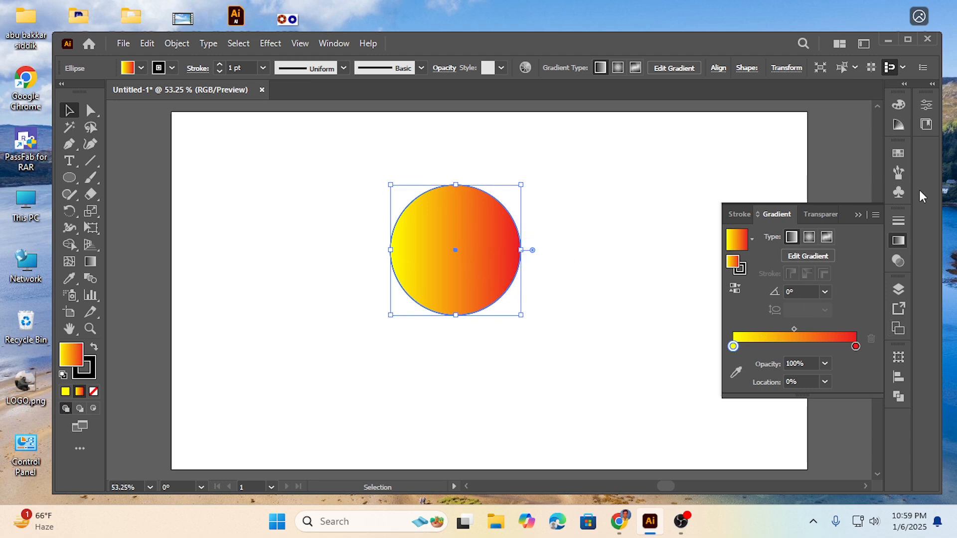
click(860, 213)
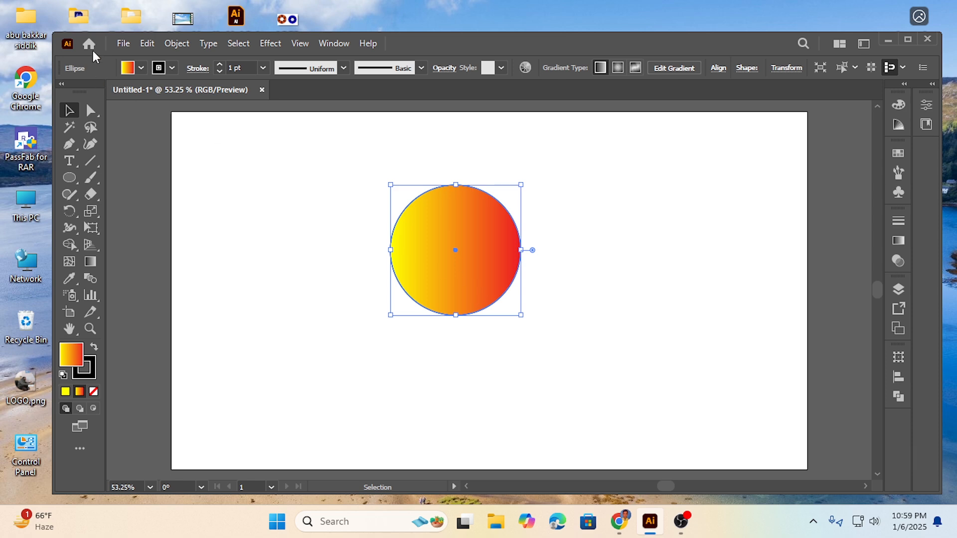
click(148, 44)
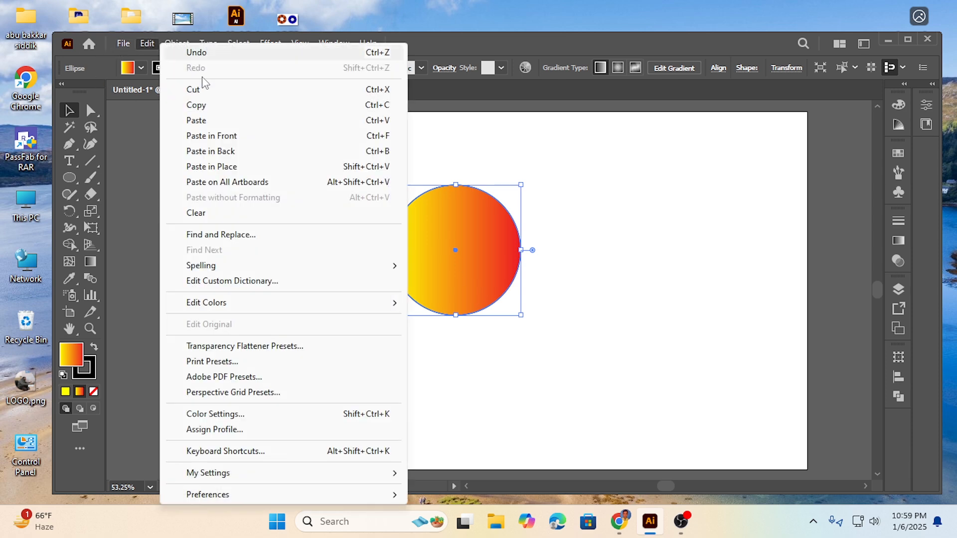
click(197, 105)
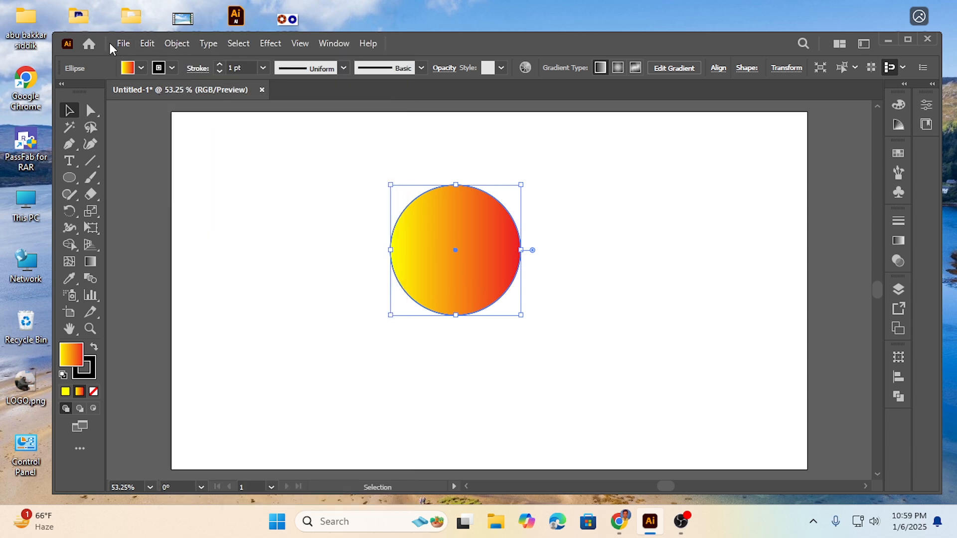
click(147, 44)
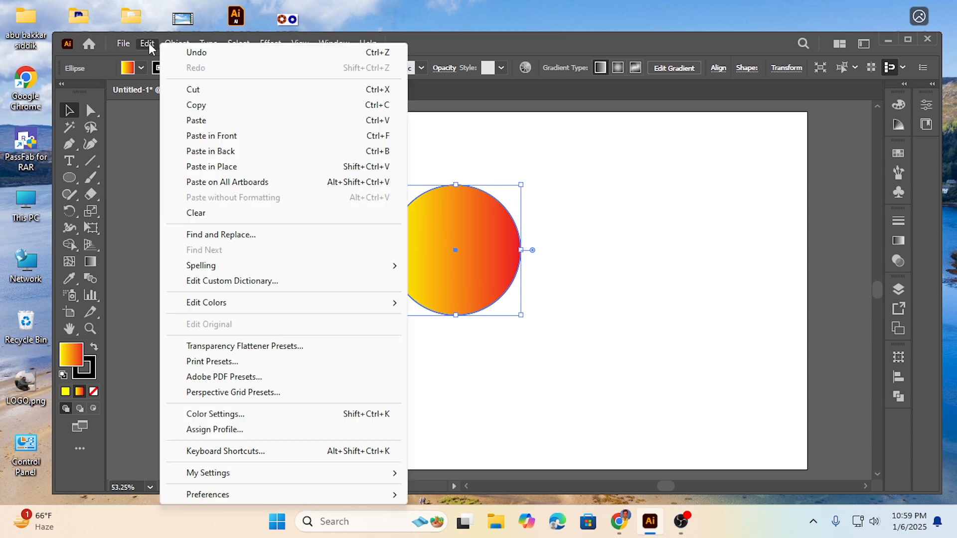
click(222, 139)
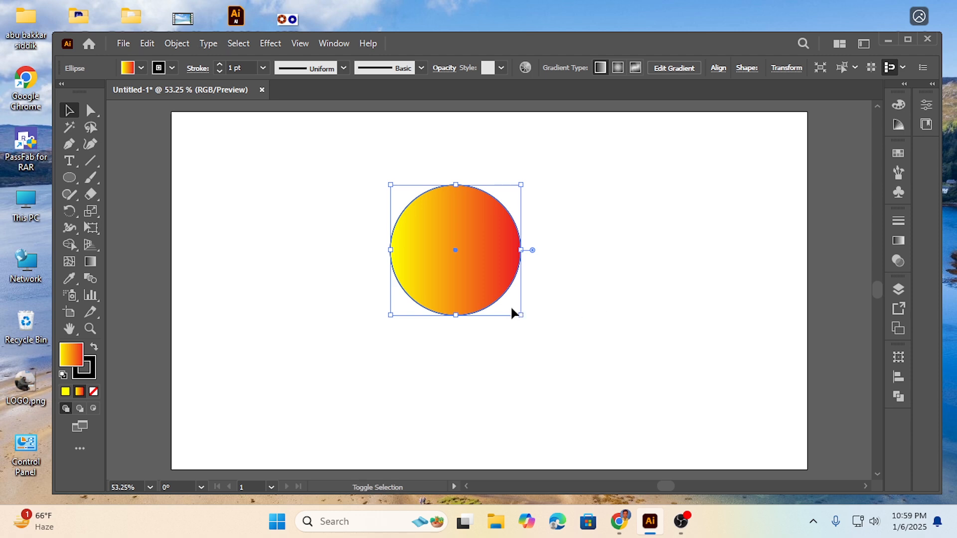
drag(518, 313, 487, 285)
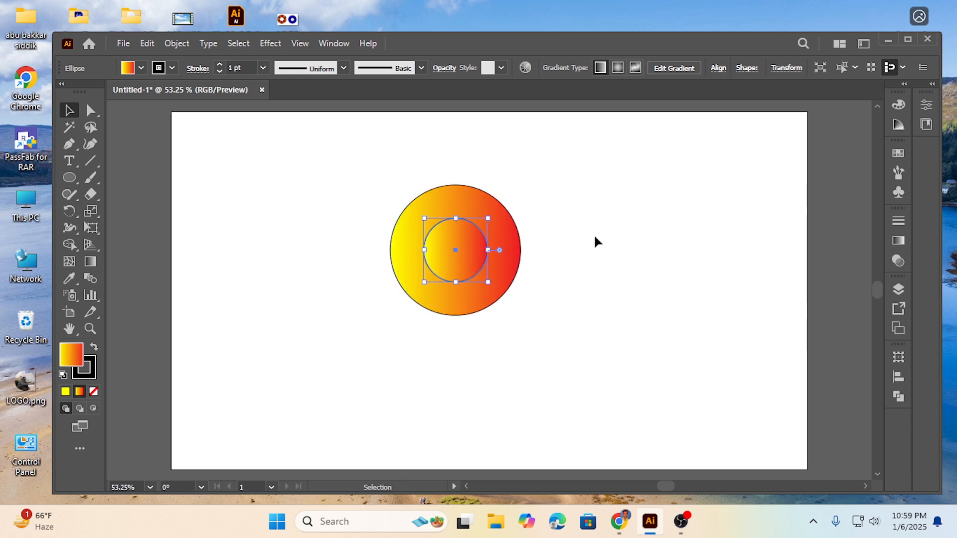
click(547, 286)
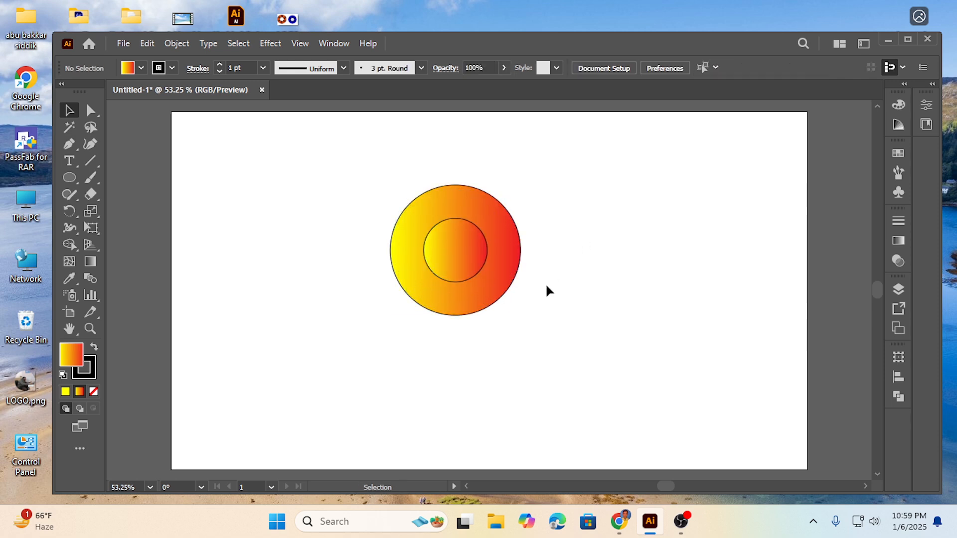
Copy the inner circle, paste it in front, and shrink that copy about its centre to a tiny circle.
click(466, 282)
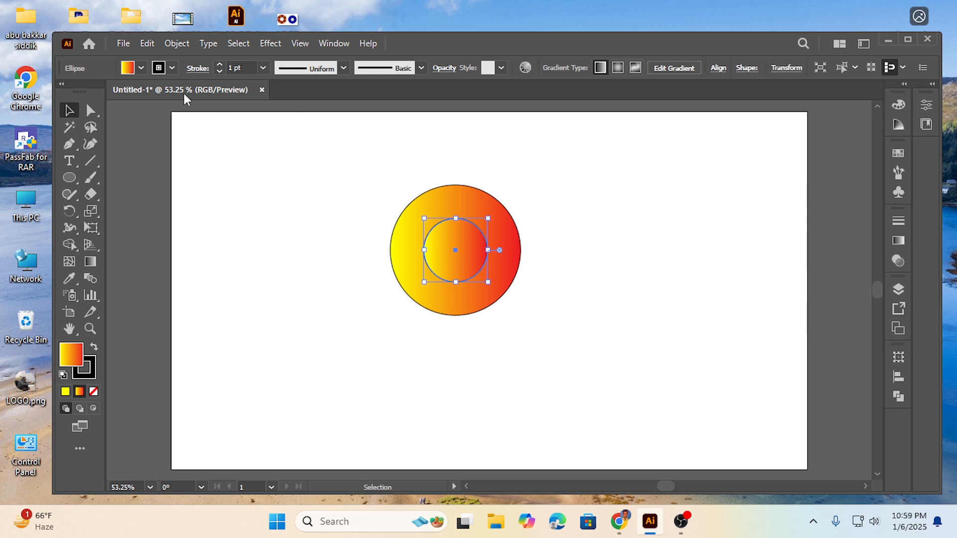
click(149, 44)
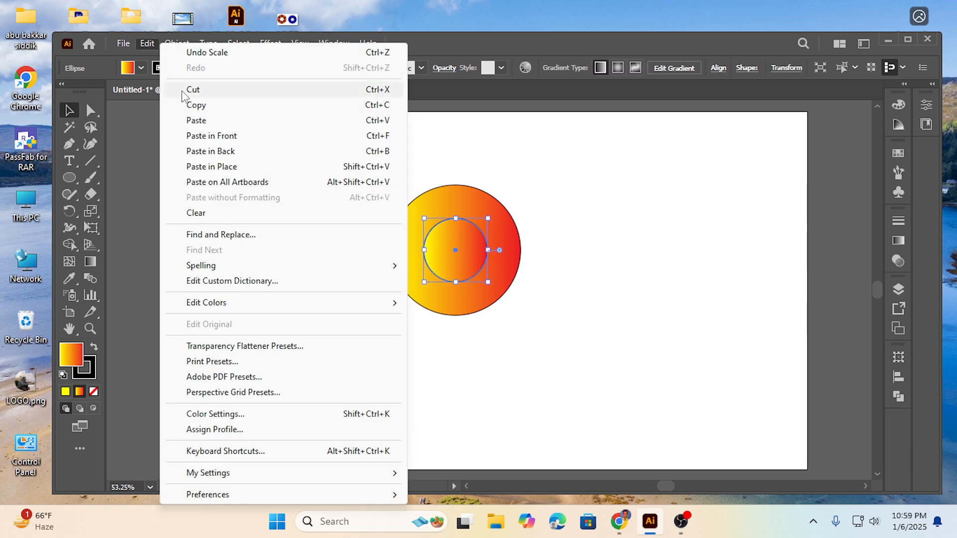
click(200, 103)
click(147, 43)
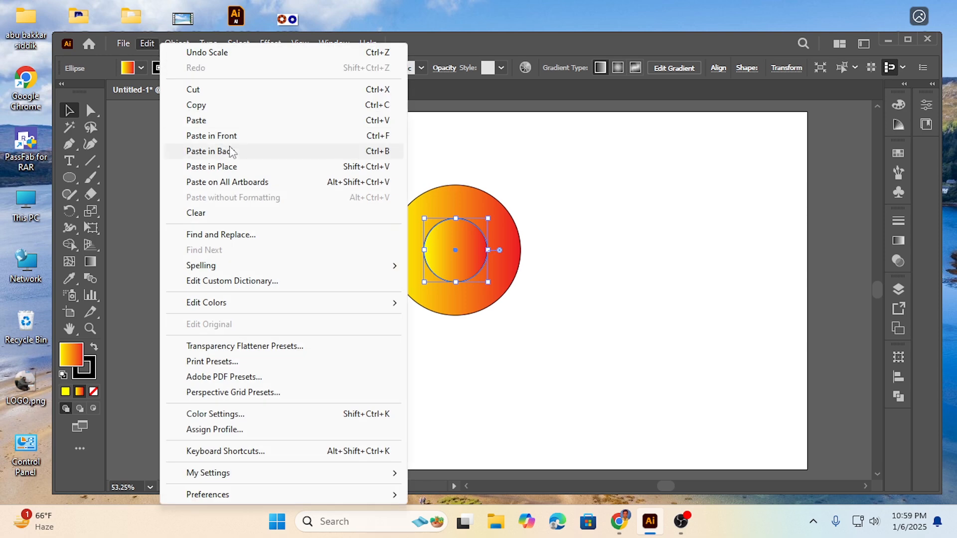
click(225, 139)
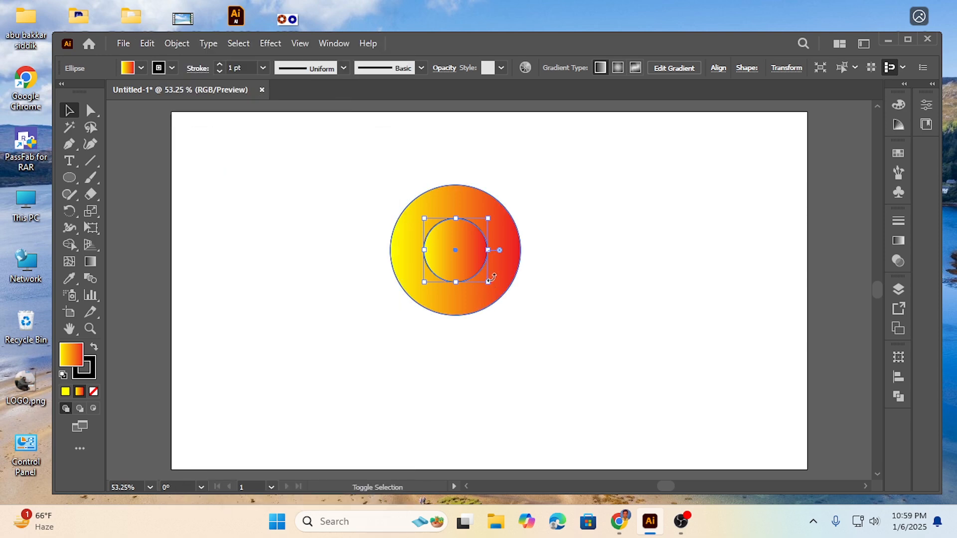
drag(488, 281, 463, 257)
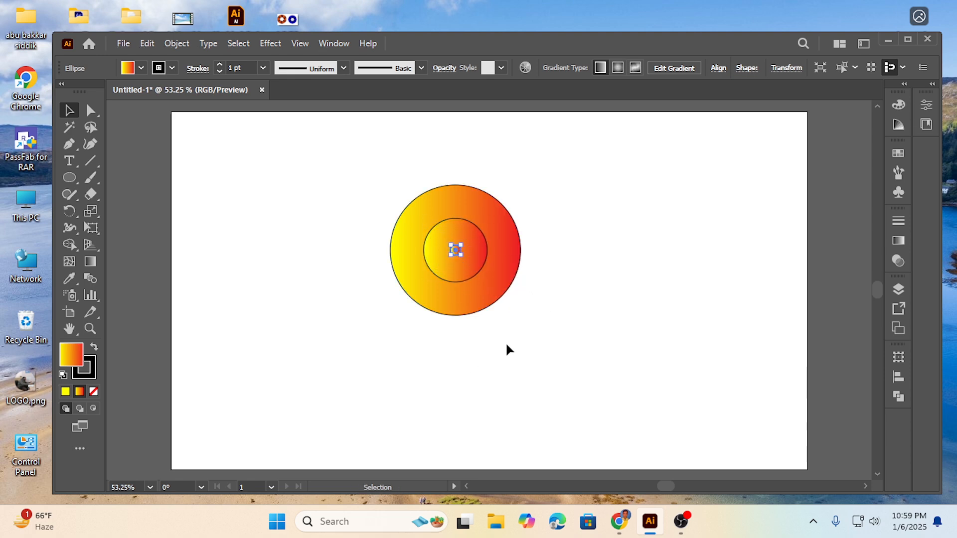
click(509, 330)
Select the outer and middle circles without the tiny centre circle, and display the Pathfinder options.
drag(330, 187, 431, 258)
drag(348, 199, 436, 243)
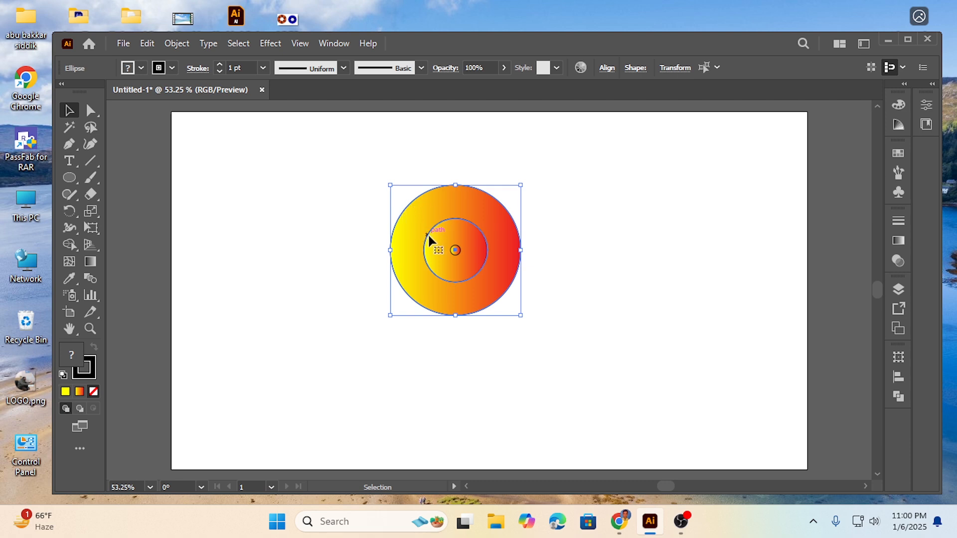
click(323, 218)
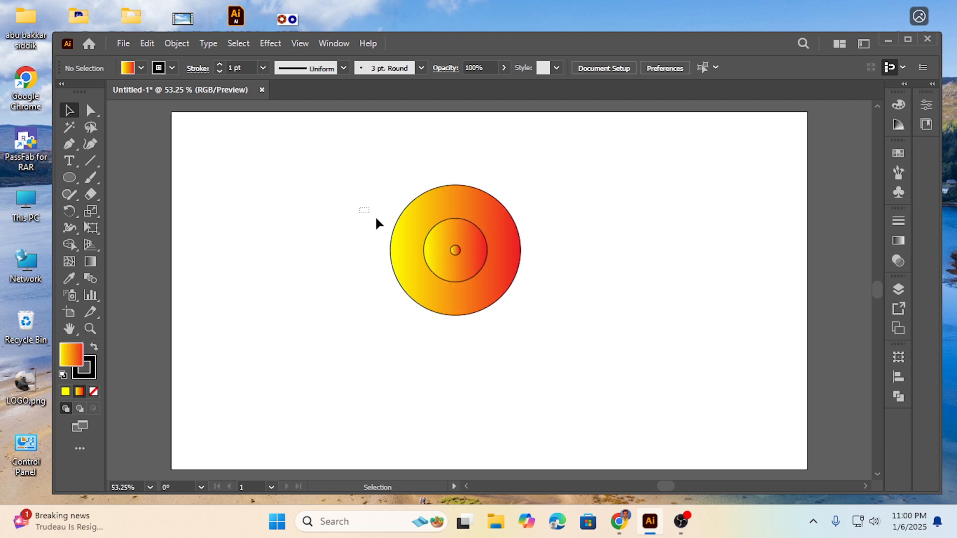
drag(424, 243, 429, 247)
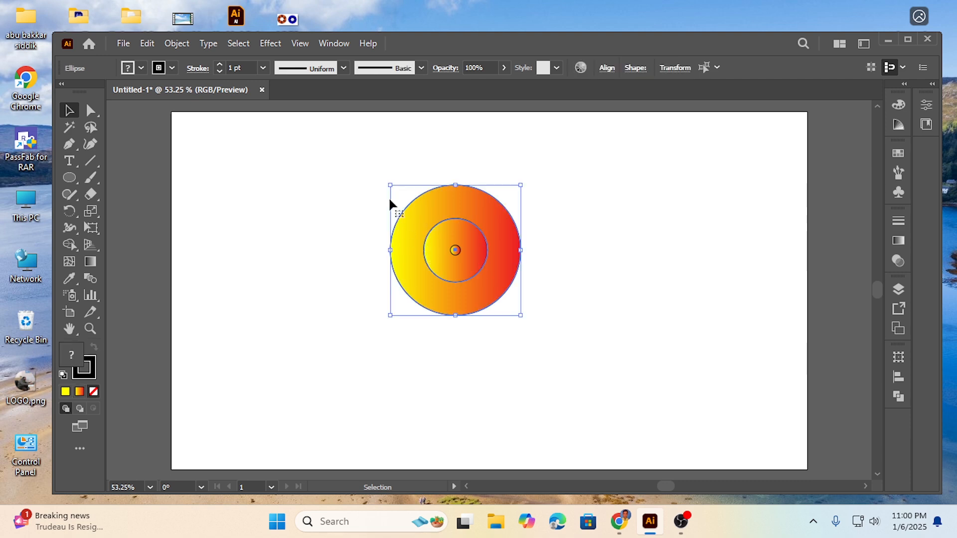
click(319, 266)
drag(364, 192, 433, 241)
click(334, 44)
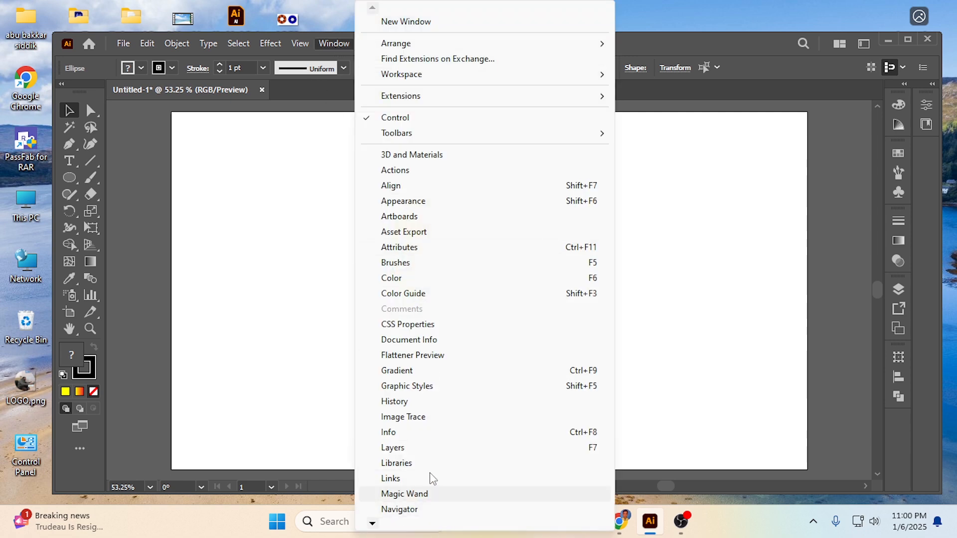
mouse_move(374, 524)
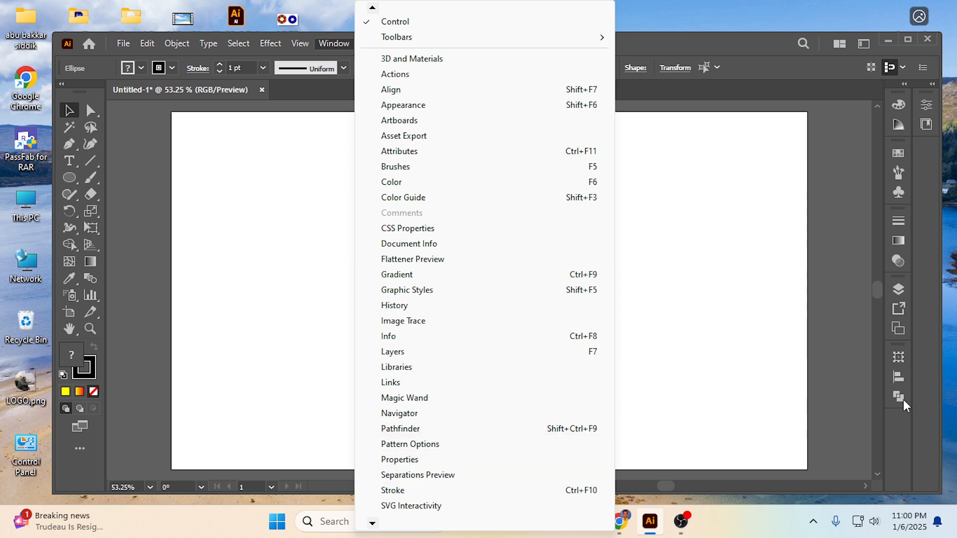
click(704, 47)
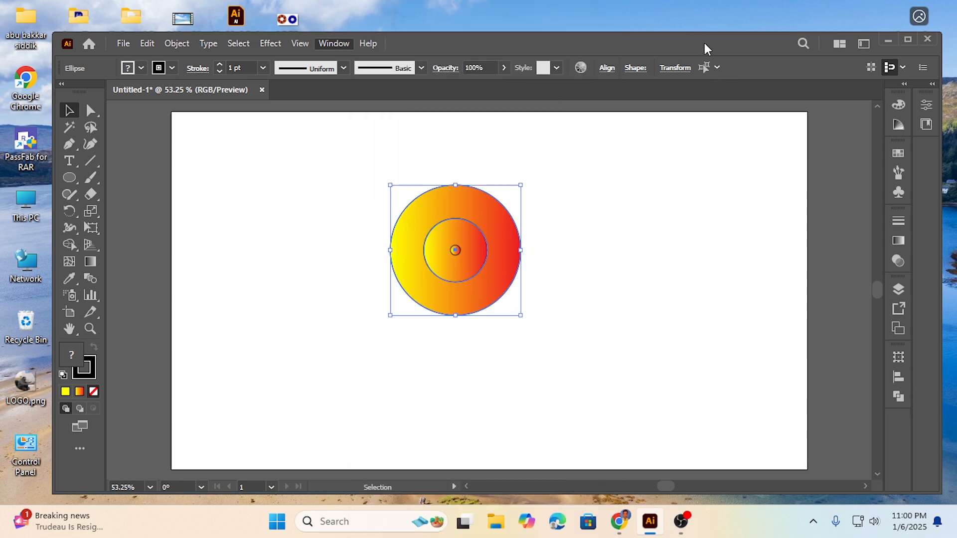
click(899, 396)
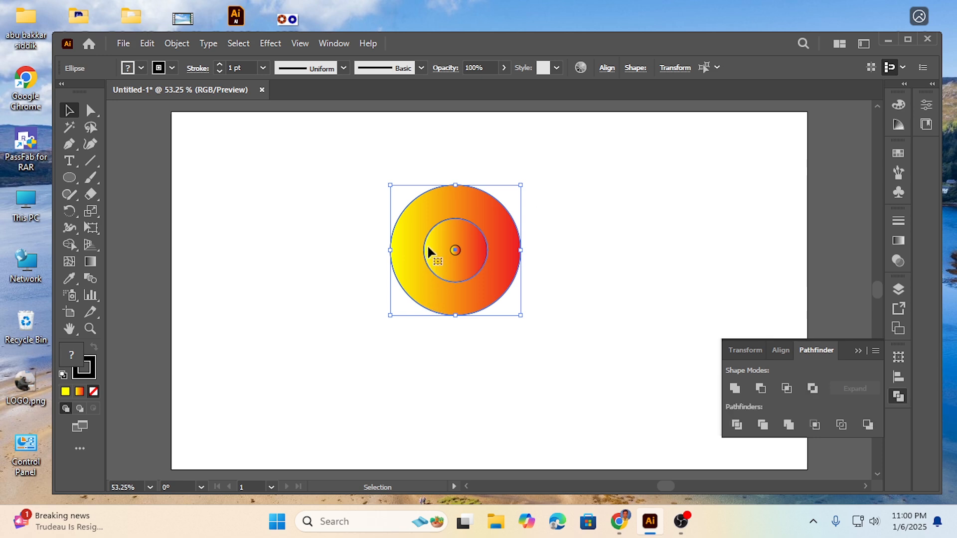
Cut the middle circle out of the outer circle with the Exclude shape mode, leaving a ring around the tiny centre circle.
click(331, 258)
drag(425, 245, 432, 248)
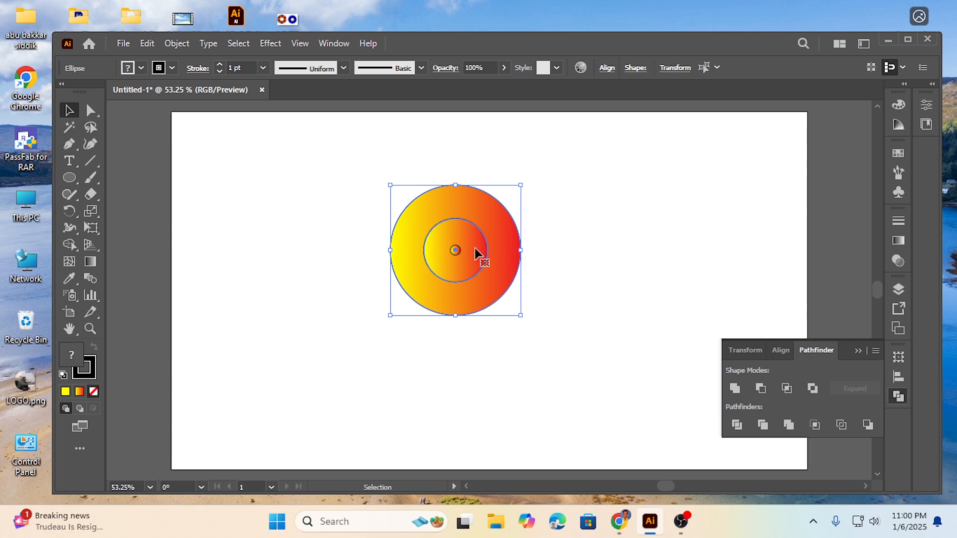
click(812, 389)
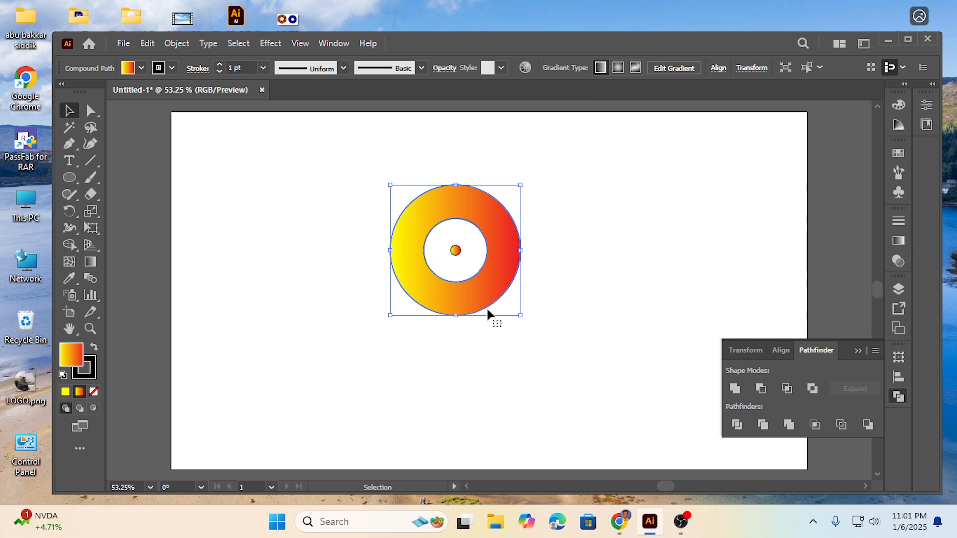
click(269, 258)
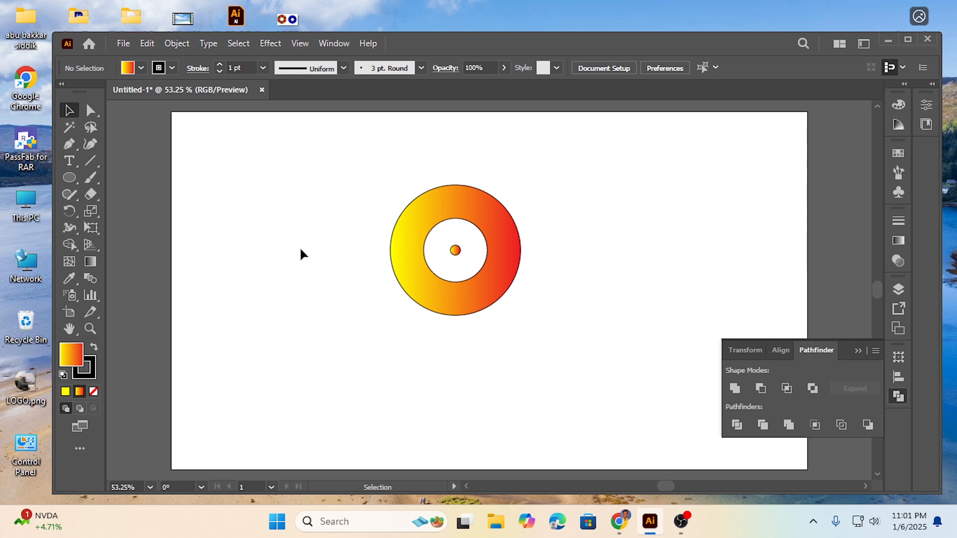
Move the ring and the tiny centre circle together slightly down the artboard.
drag(324, 180, 620, 336)
drag(500, 266, 503, 288)
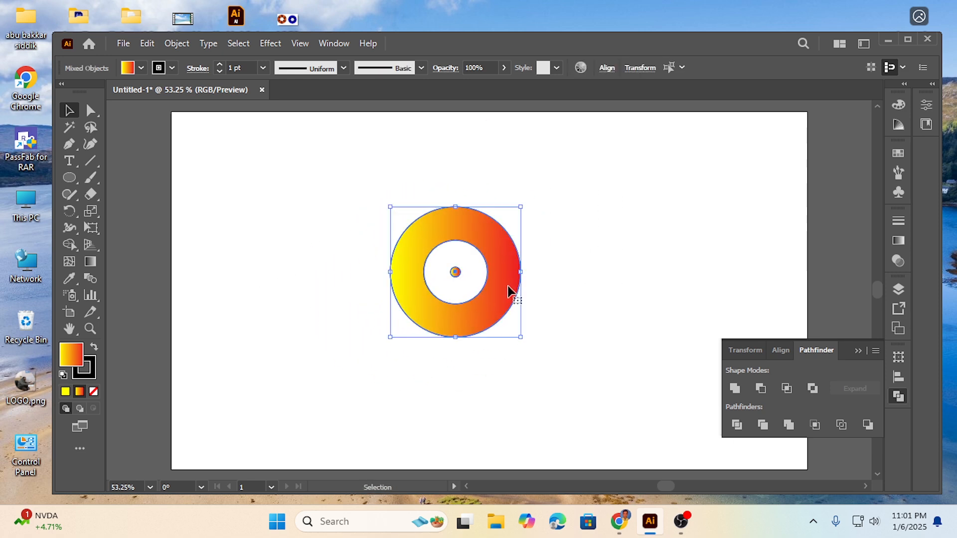
click(340, 242)
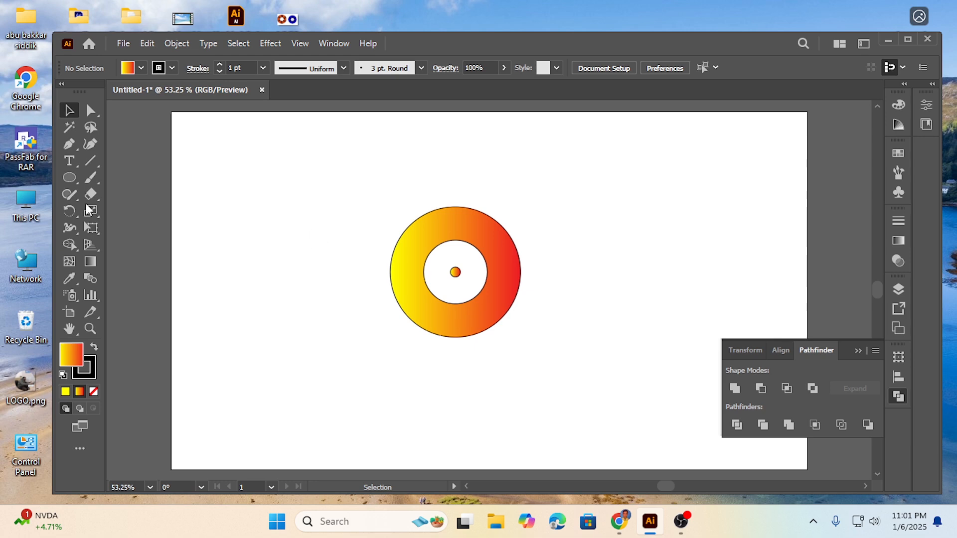
Start a Pen path at the top anchor of the ring's inner edge.
click(68, 145)
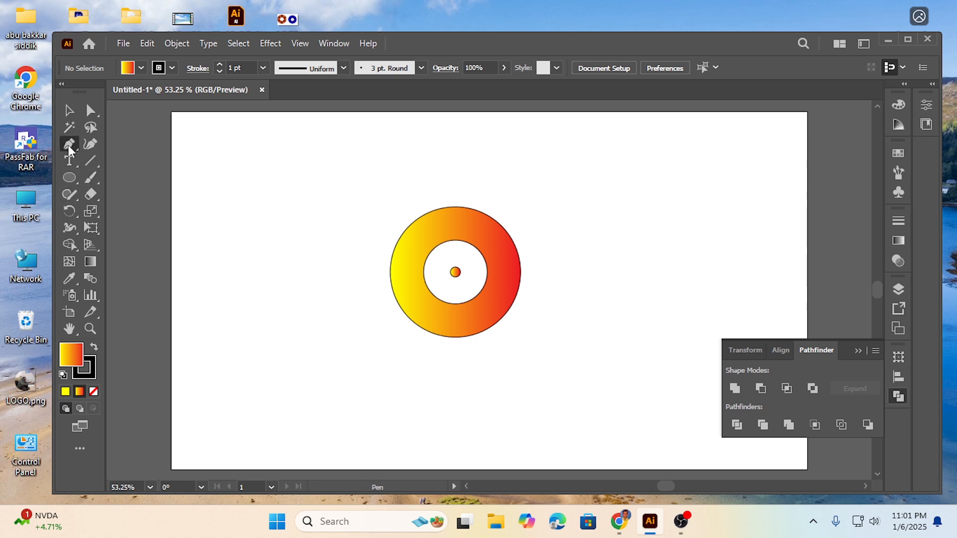
click(455, 241)
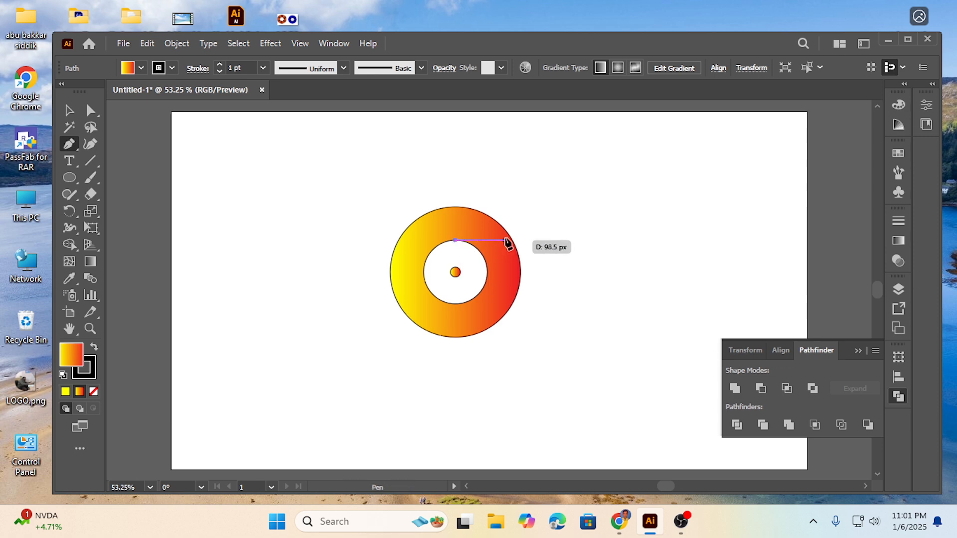
click(546, 237)
drag(547, 237, 614, 191)
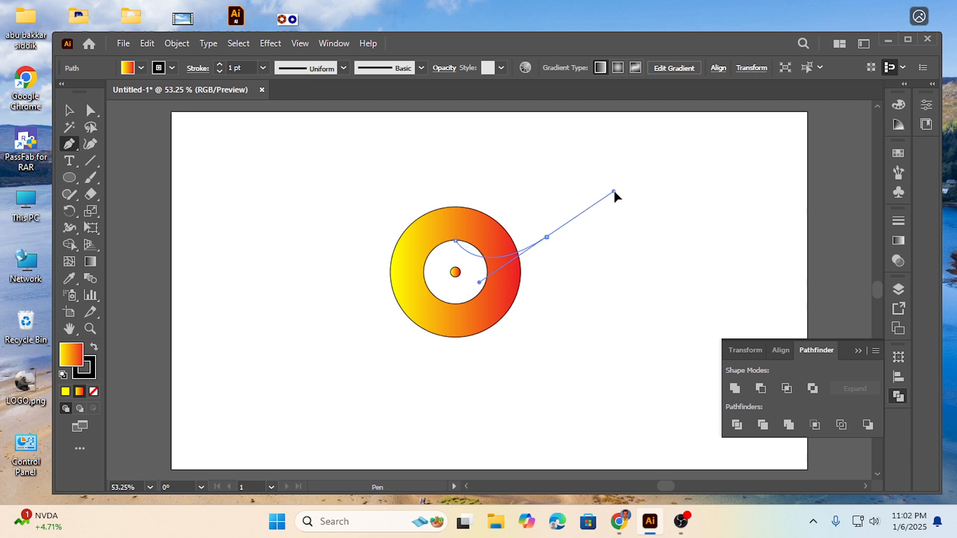
drag(613, 191, 614, 191)
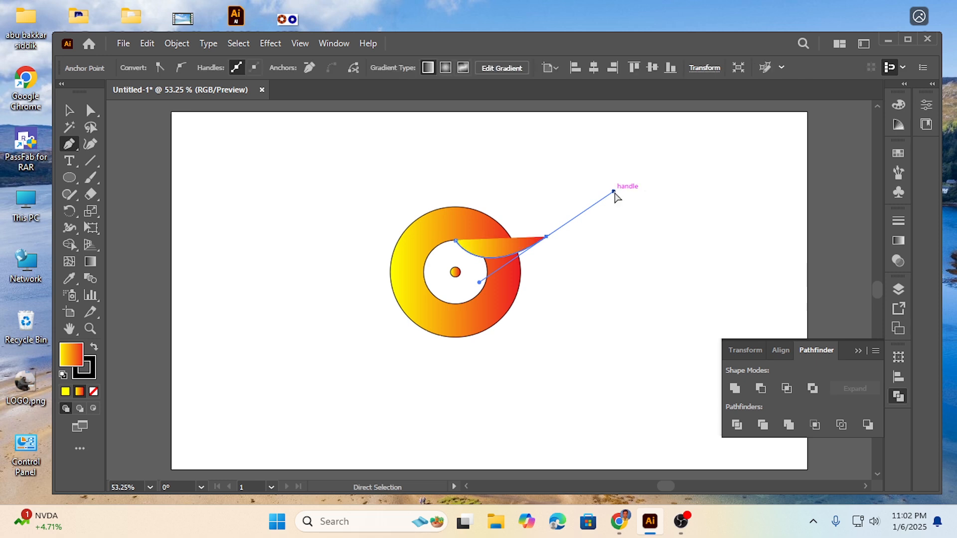
key(ctrl+z)
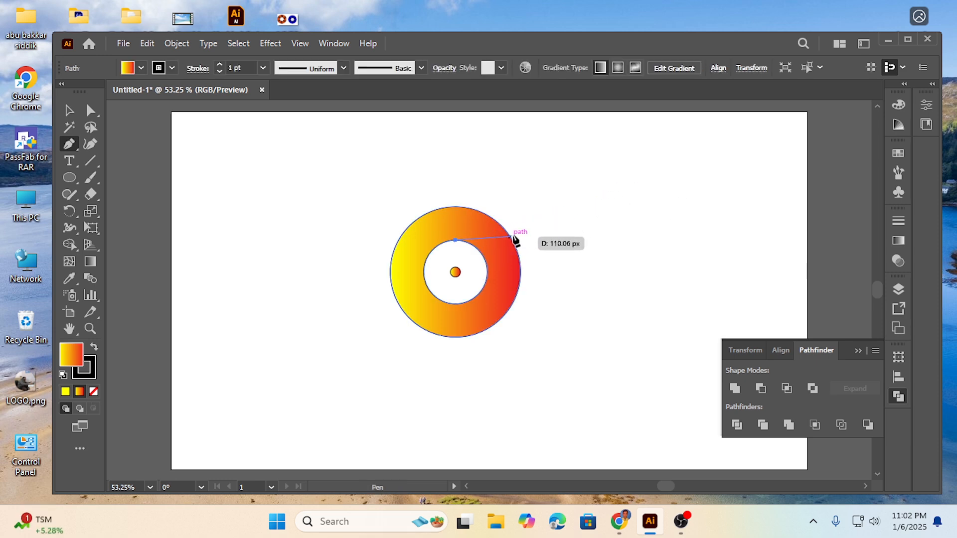
drag(552, 241, 602, 208)
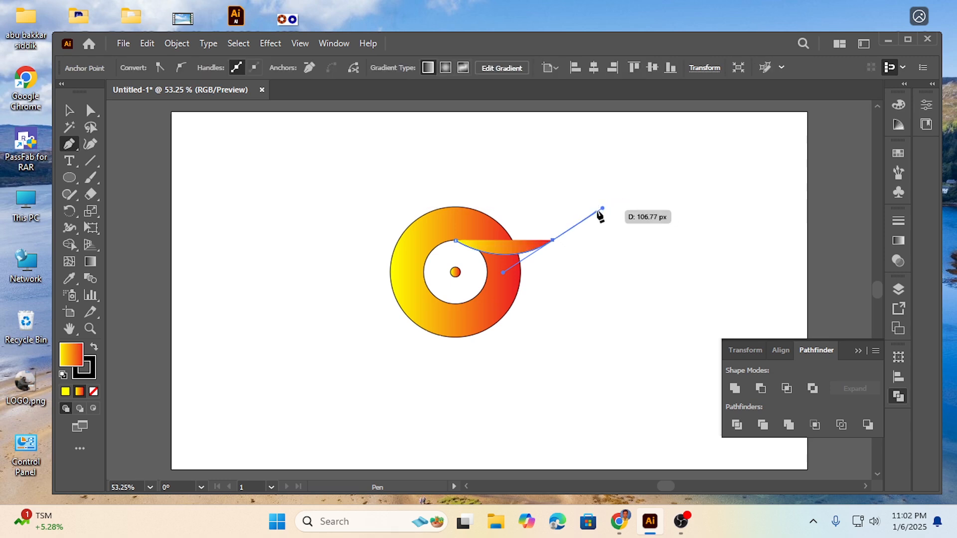
key(ctrl+z)
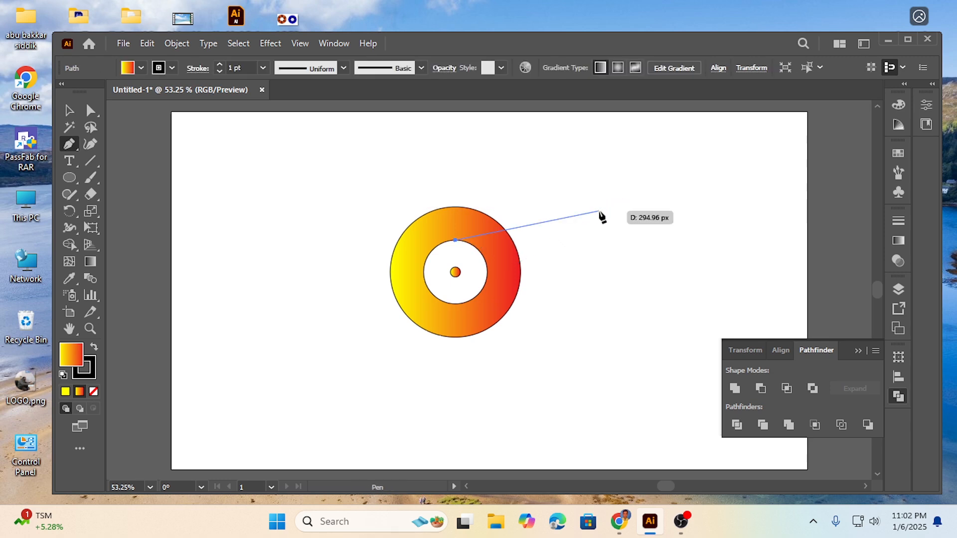
click(541, 240)
drag(568, 230, 596, 195)
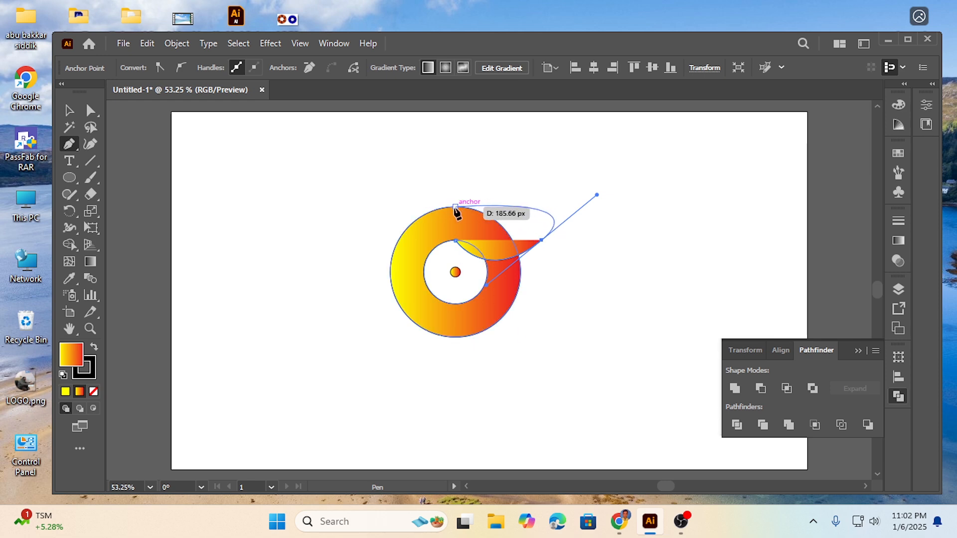
key(ctrl+z)
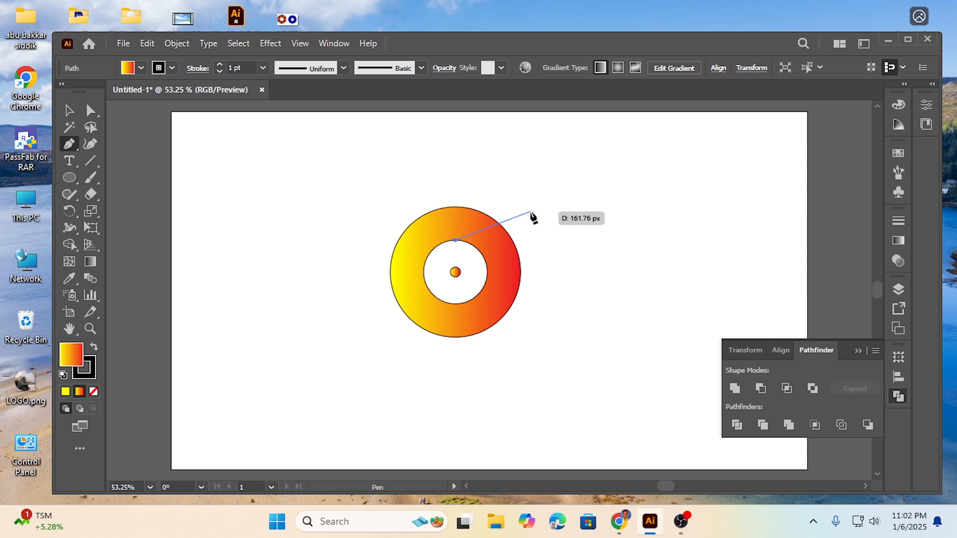
Curve the path to a sharp tip beyond the ring's upper right, and close it with straight segments through the outer edge's top anchor.
drag(530, 212, 554, 172)
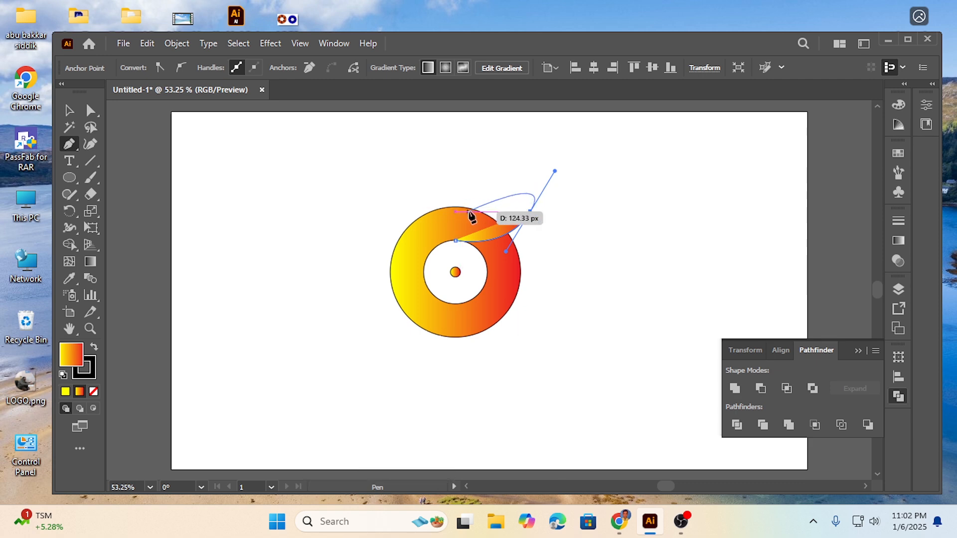
key(alt)
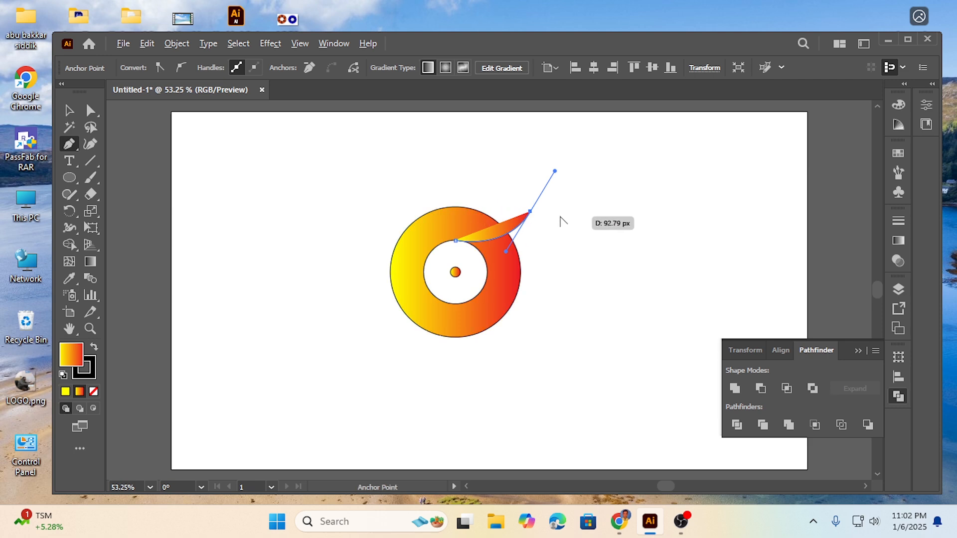
click(532, 213)
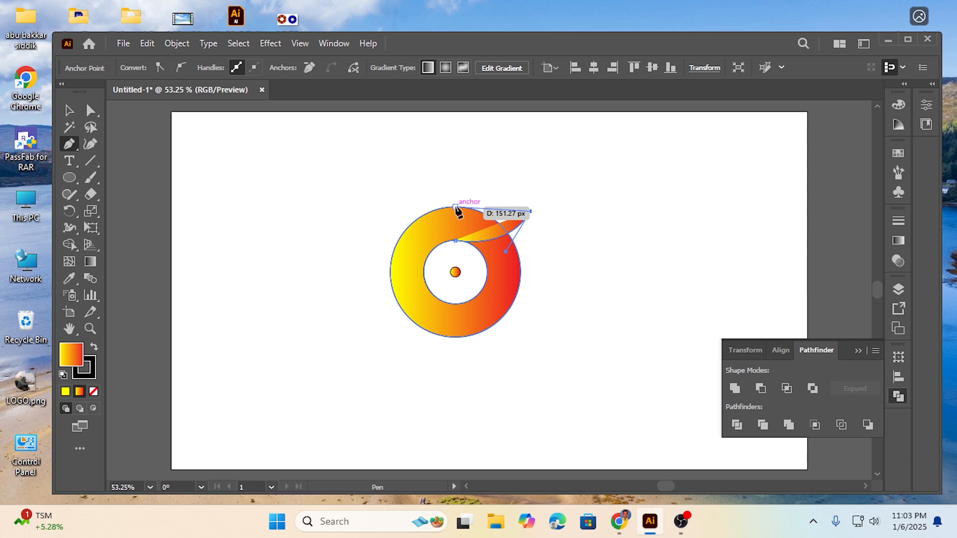
click(455, 207)
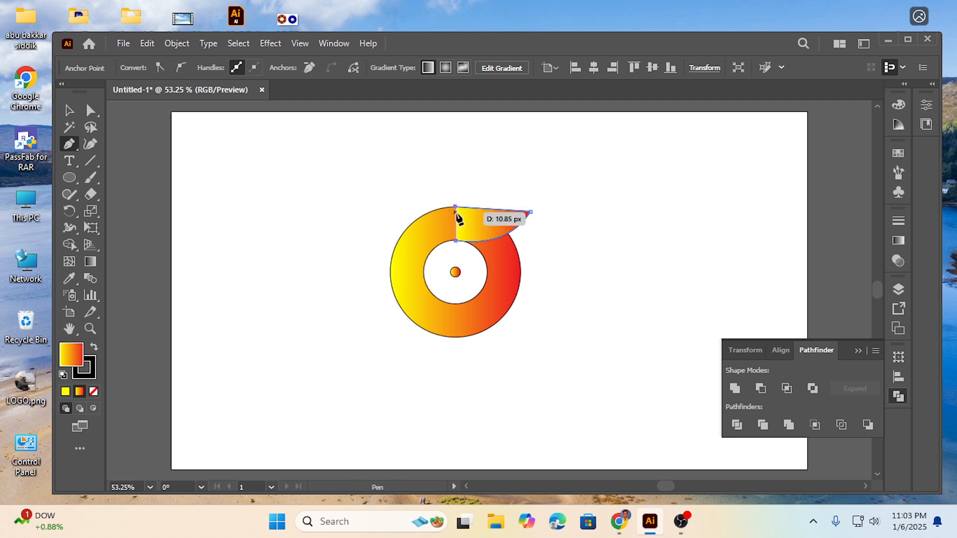
click(455, 240)
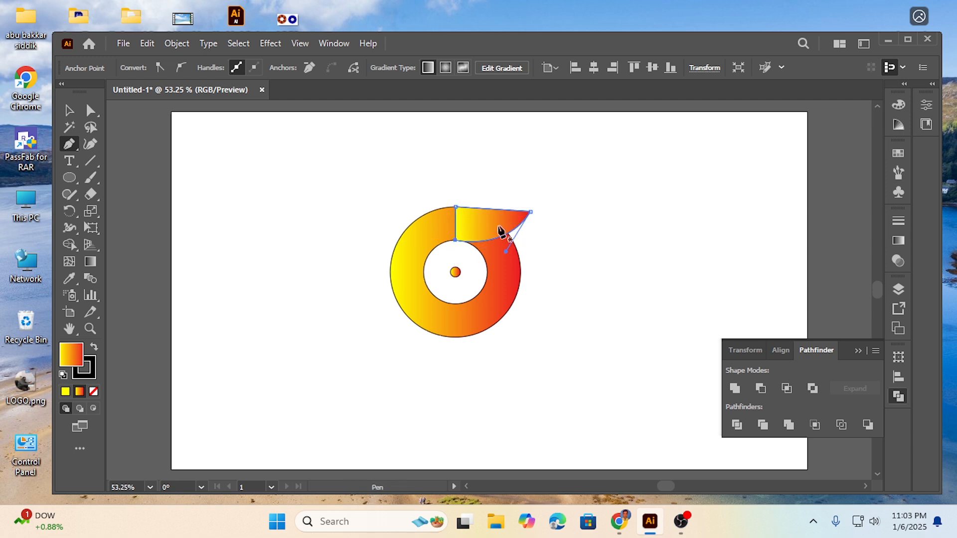
click(68, 111)
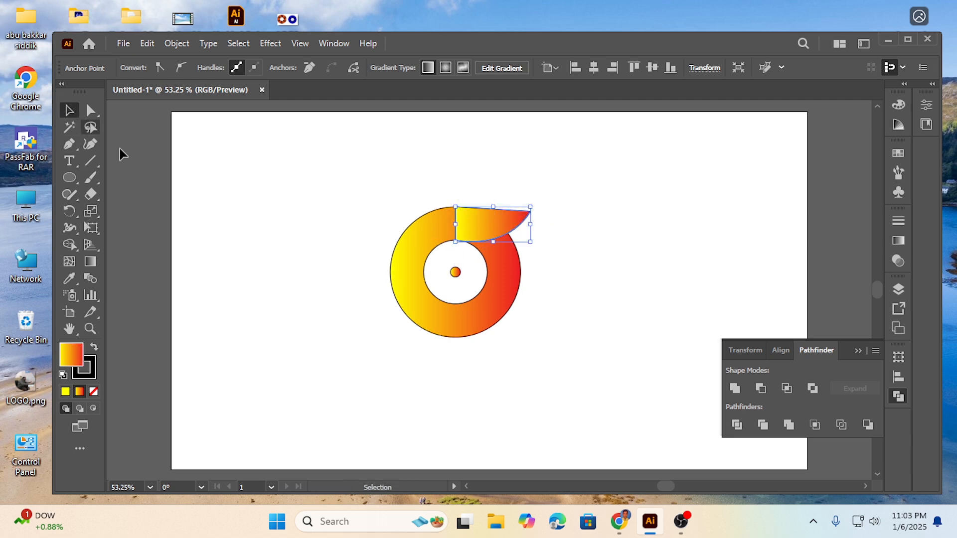
click(206, 191)
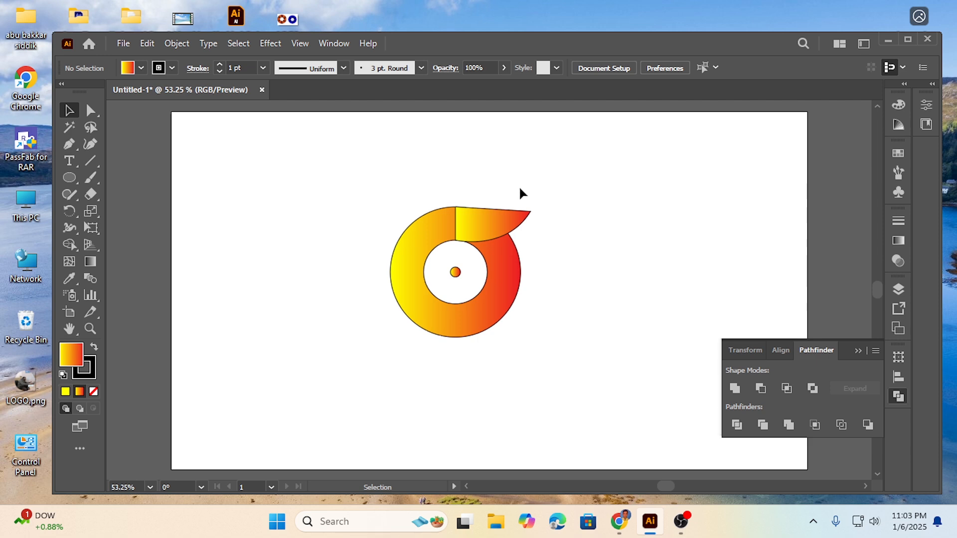
Create a copy of the blade rotated 90° about the centre of the ring.
drag(533, 217, 533, 220)
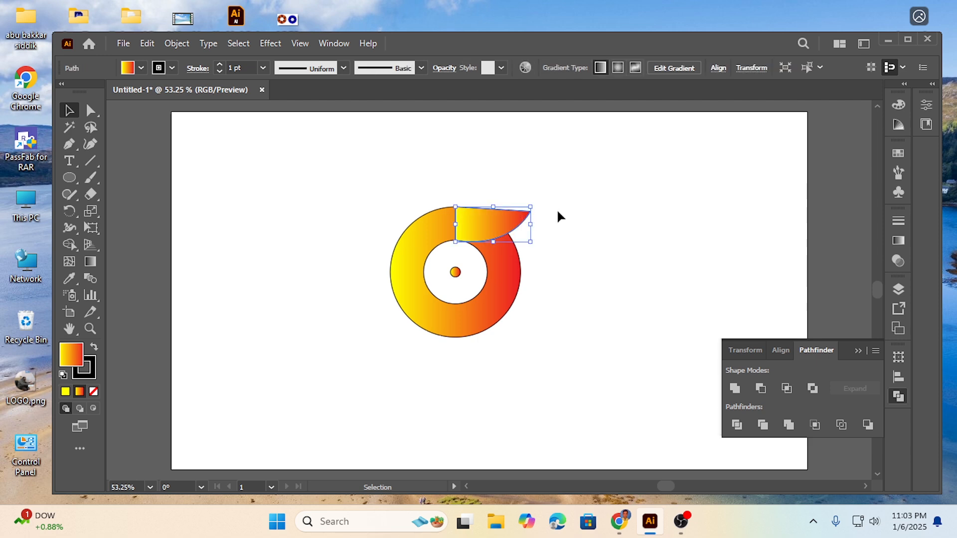
click(69, 209)
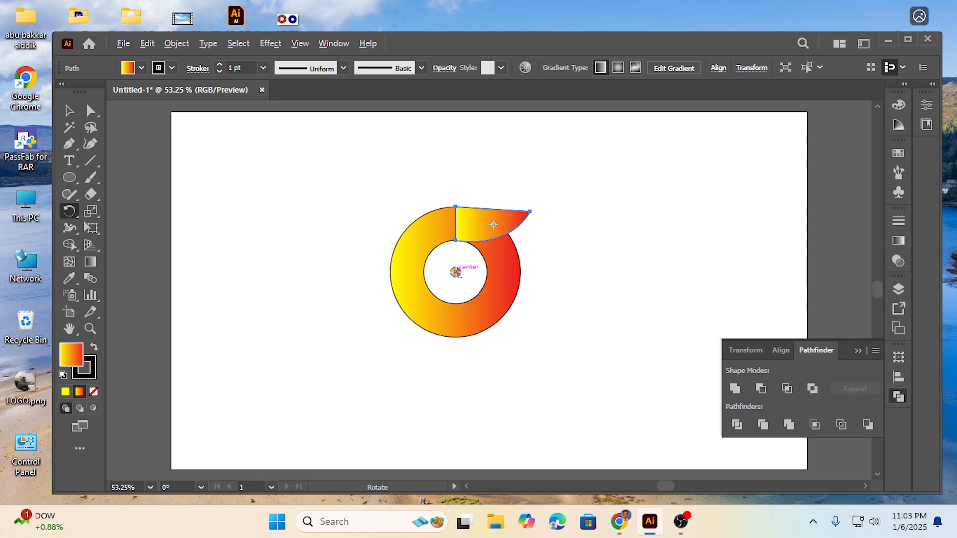
alt+click(455, 272)
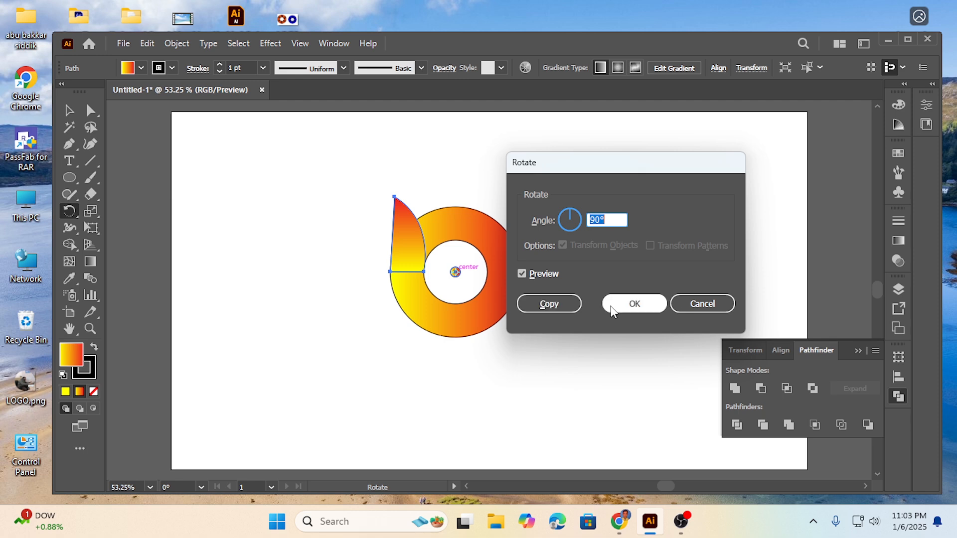
click(549, 305)
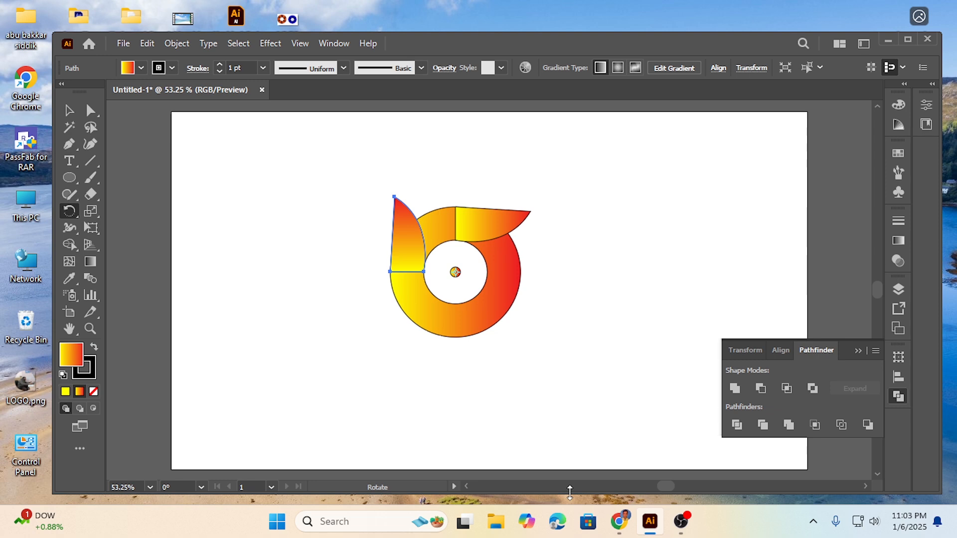
Repeat the rotated copy twice to complete four blades around the ring, and deselect the artwork.
key(ctrl+d)
key(ctrl+d)
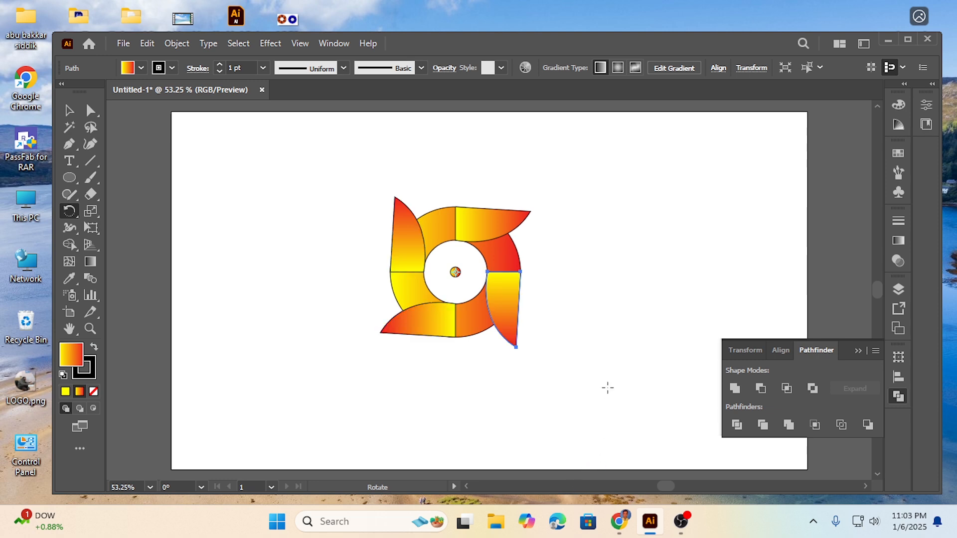
click(71, 111)
click(281, 269)
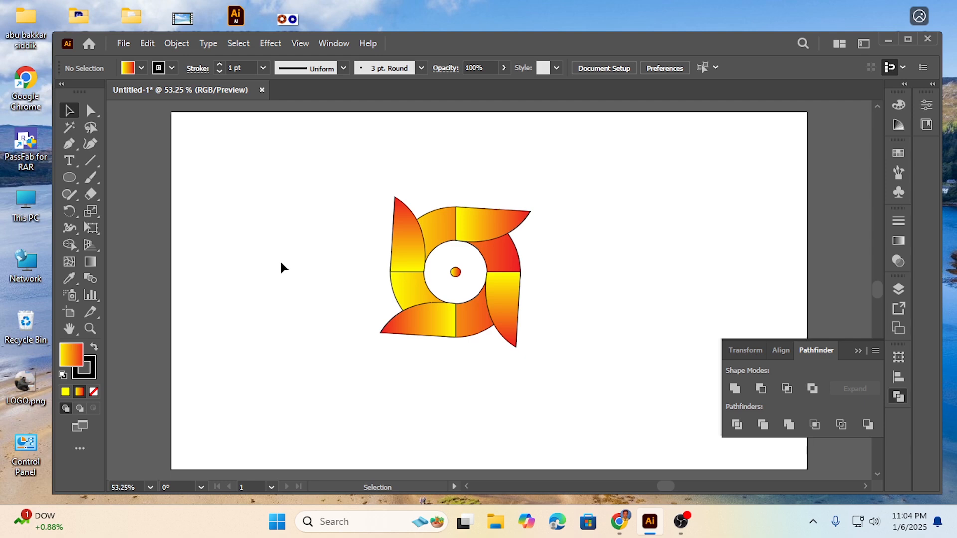
Merge each of the four blades with its adjoining ring segment using the Shape Builder, and deselect the artwork.
drag(296, 173, 573, 360)
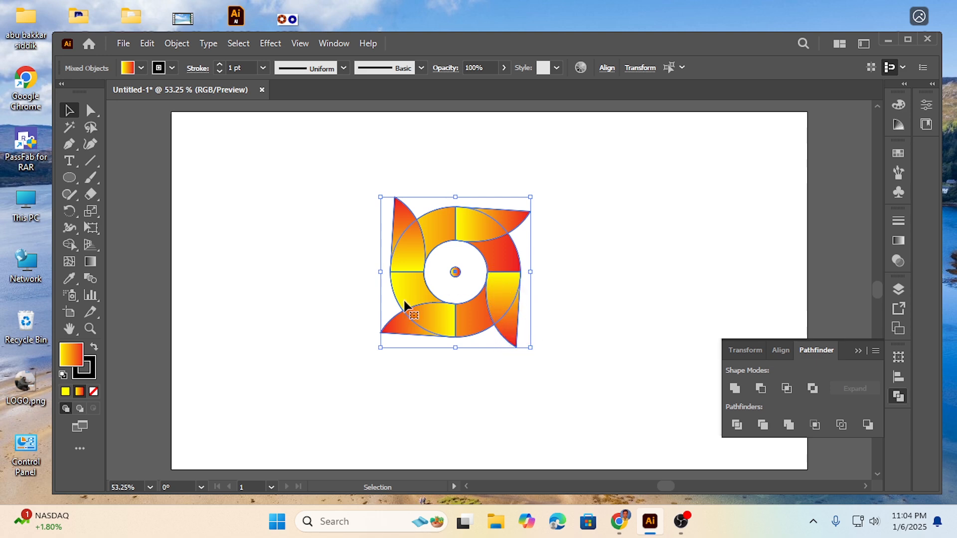
click(71, 244)
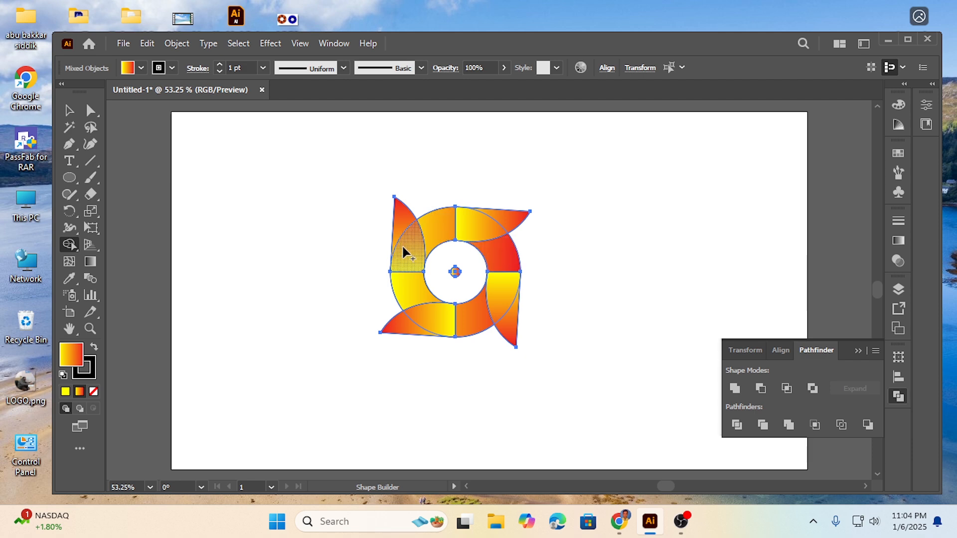
drag(401, 219, 412, 286)
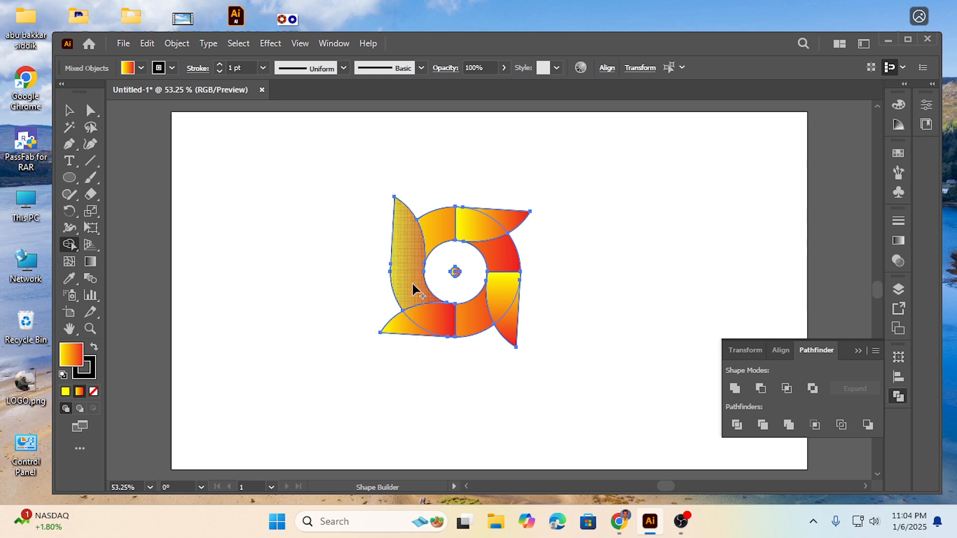
drag(403, 324, 475, 322)
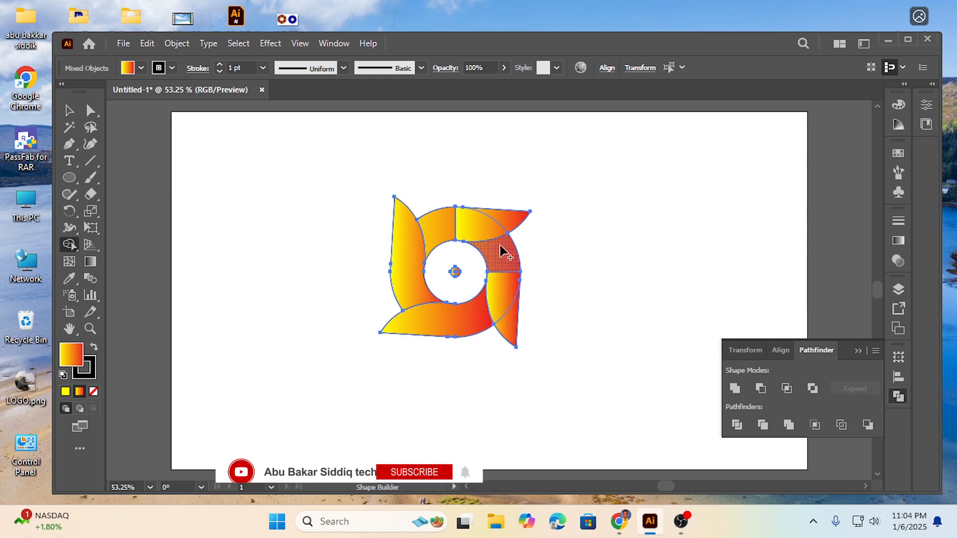
mouse_move(502, 252)
mouse_down()
mouse_move(510, 324)
mouse_move(507, 314)
mouse_up()
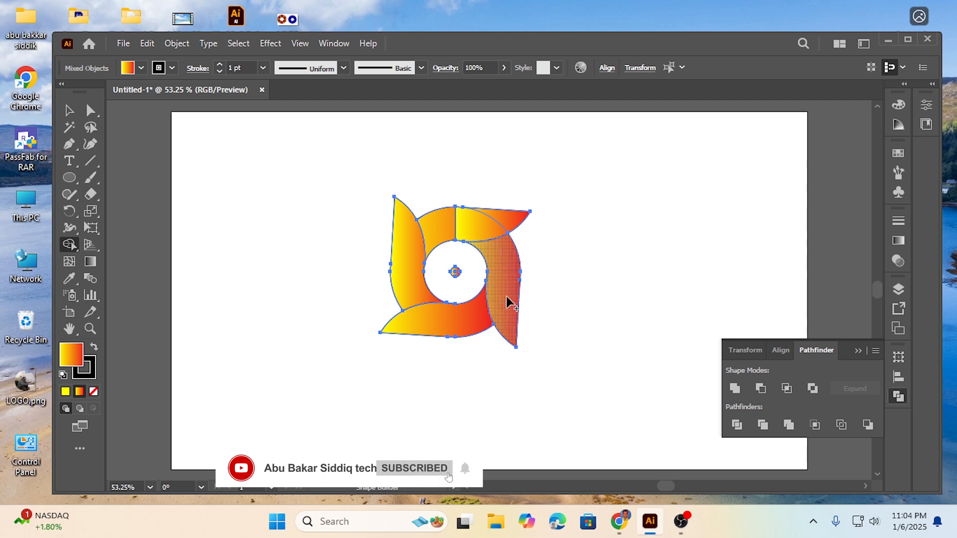
drag(441, 230, 504, 222)
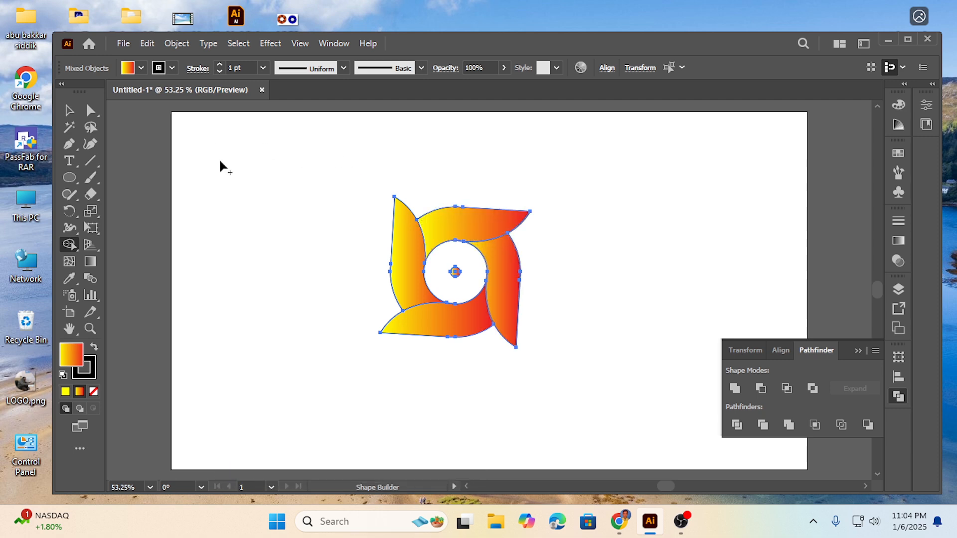
click(69, 110)
click(195, 219)
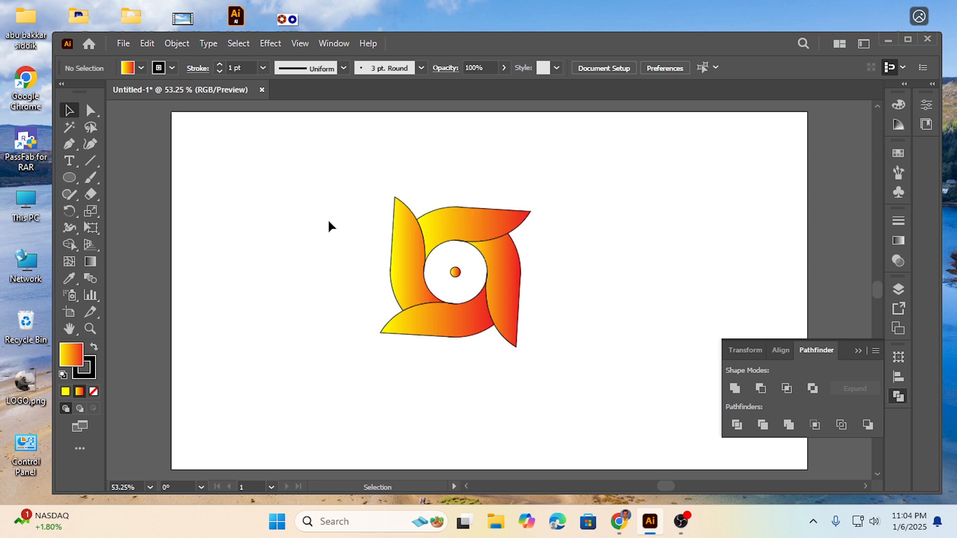
drag(307, 201, 537, 362)
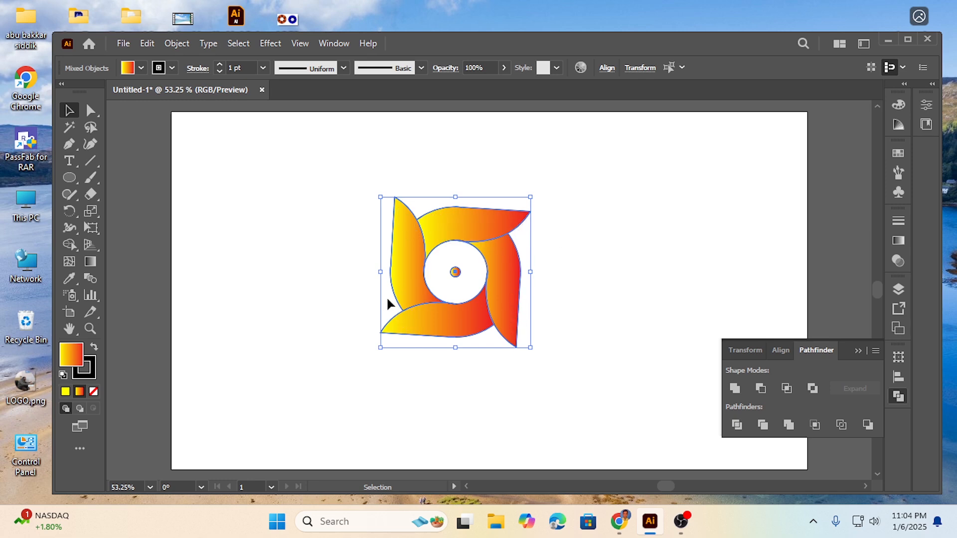
click(282, 222)
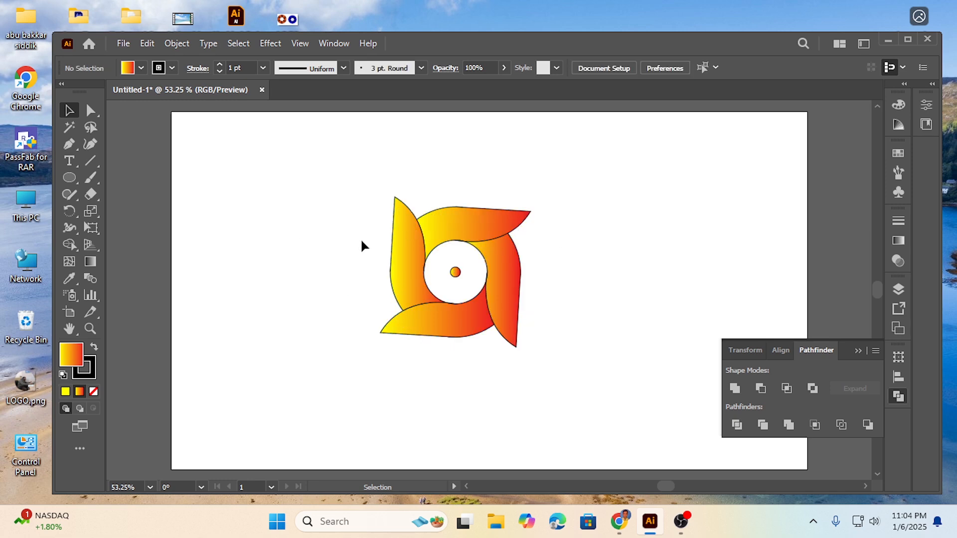
Redirect the left blade's gradient to run from yellow at its upper tip down to red at its lower end.
drag(399, 253, 398, 253)
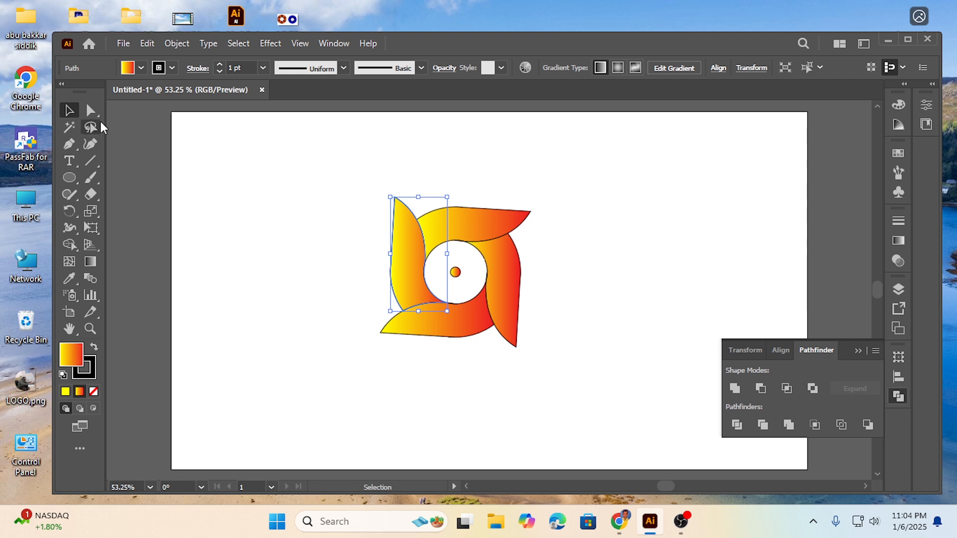
click(90, 263)
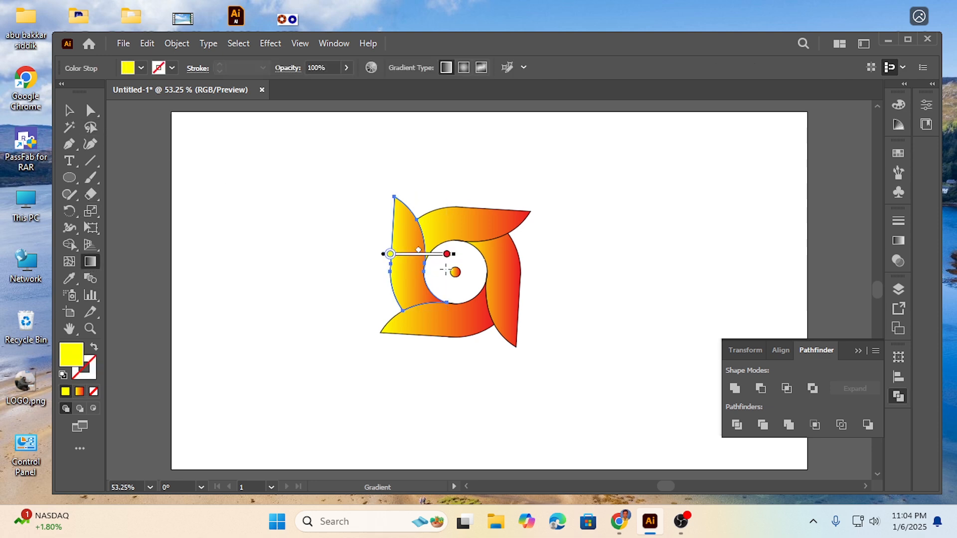
drag(400, 211, 421, 308)
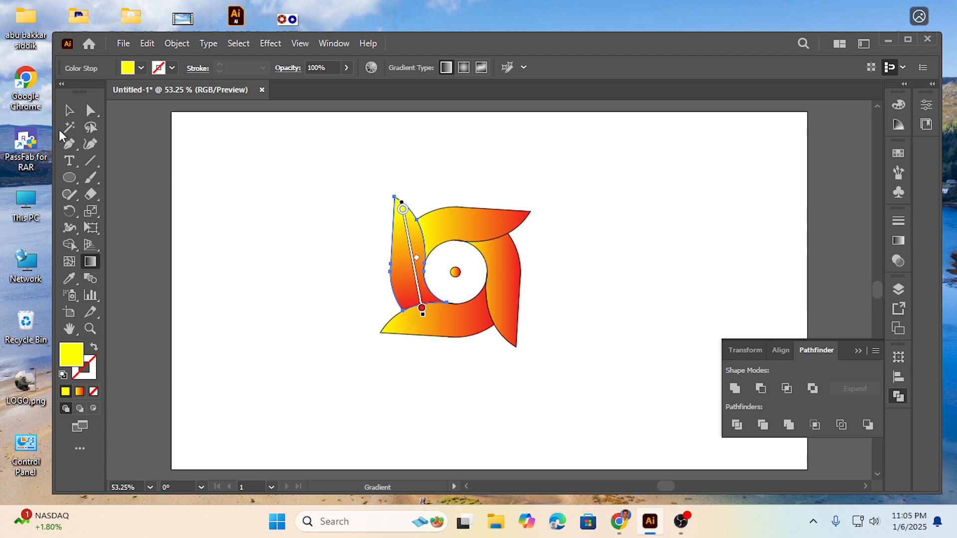
click(69, 110)
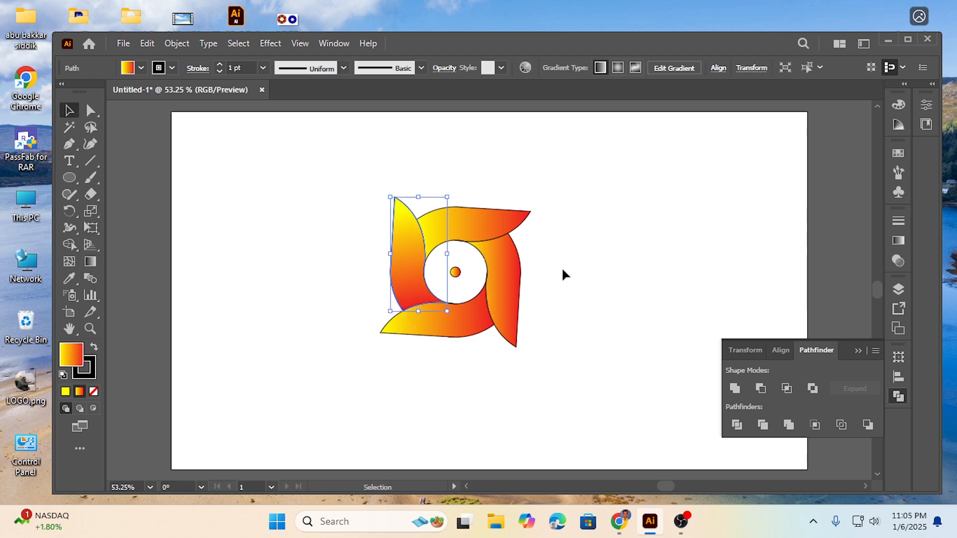
Redirect the top blade's gradient to run from yellow at its right tip to red at its left end.
click(477, 211)
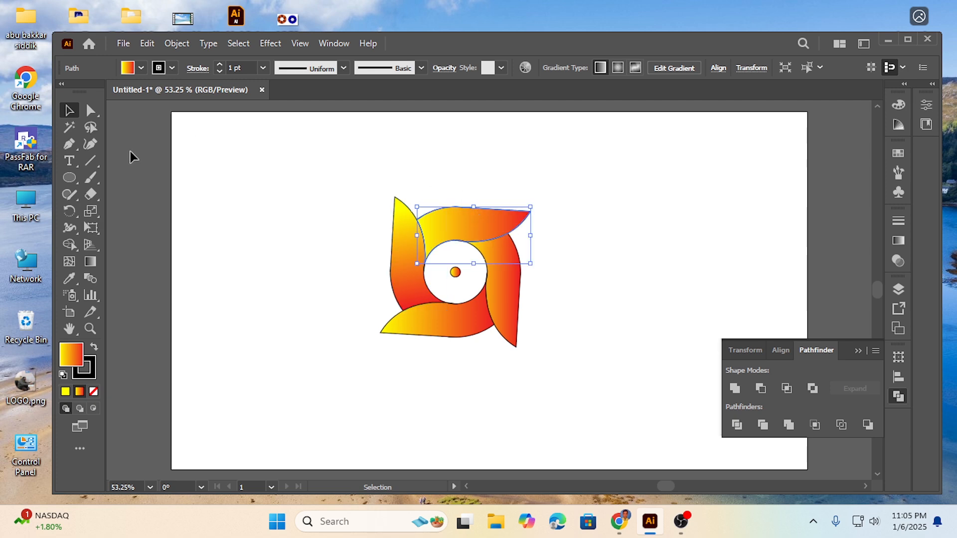
click(90, 261)
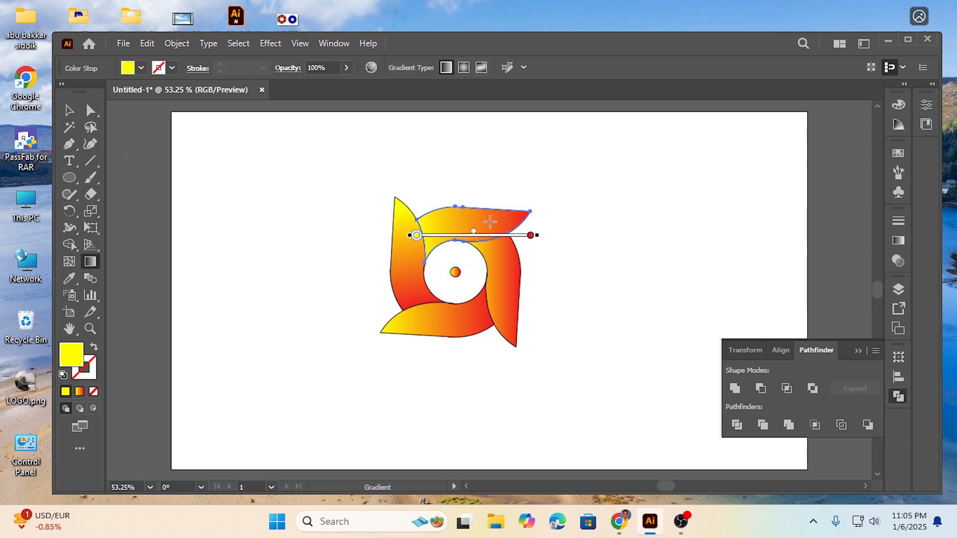
mouse_move(506, 218)
mouse_down()
mouse_move(387, 235)
mouse_move(406, 240)
mouse_up()
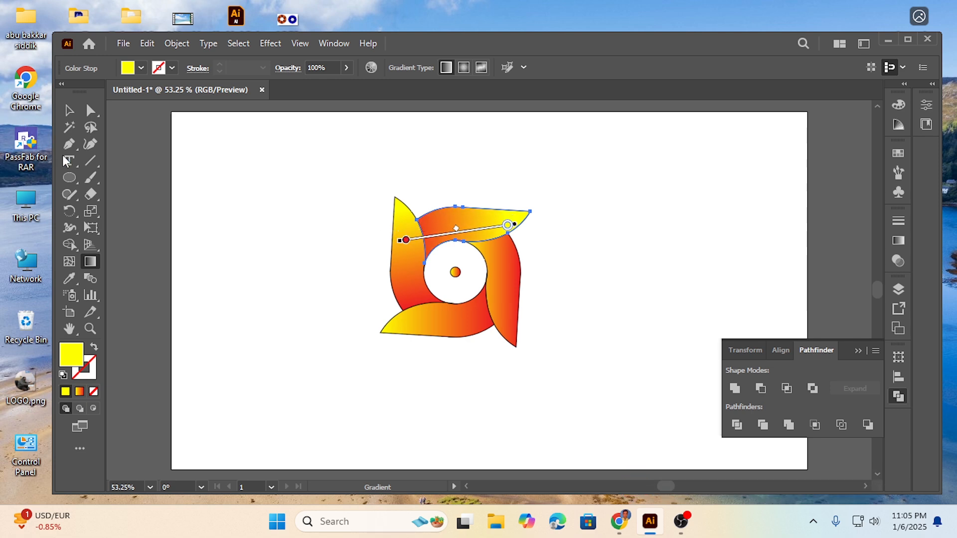
click(70, 110)
drag(414, 364, 456, 334)
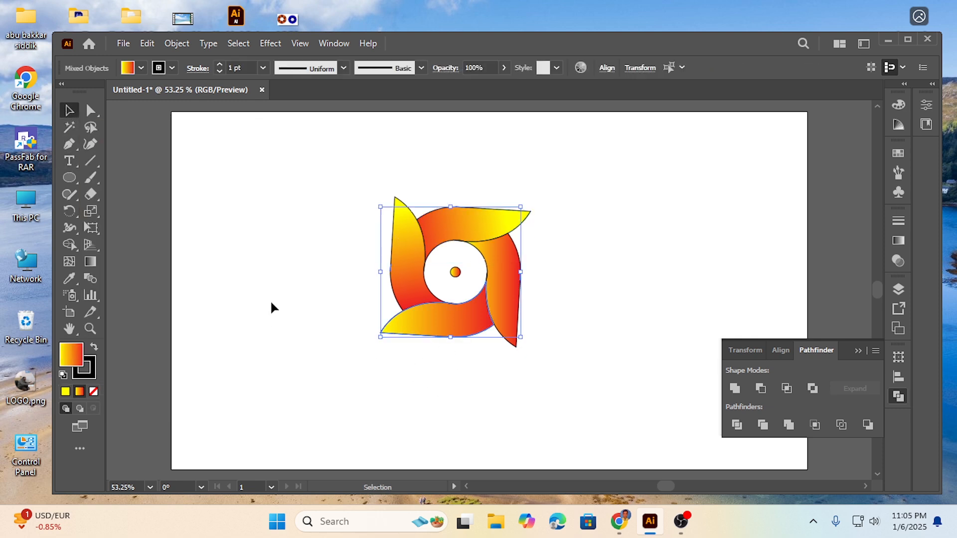
click(90, 260)
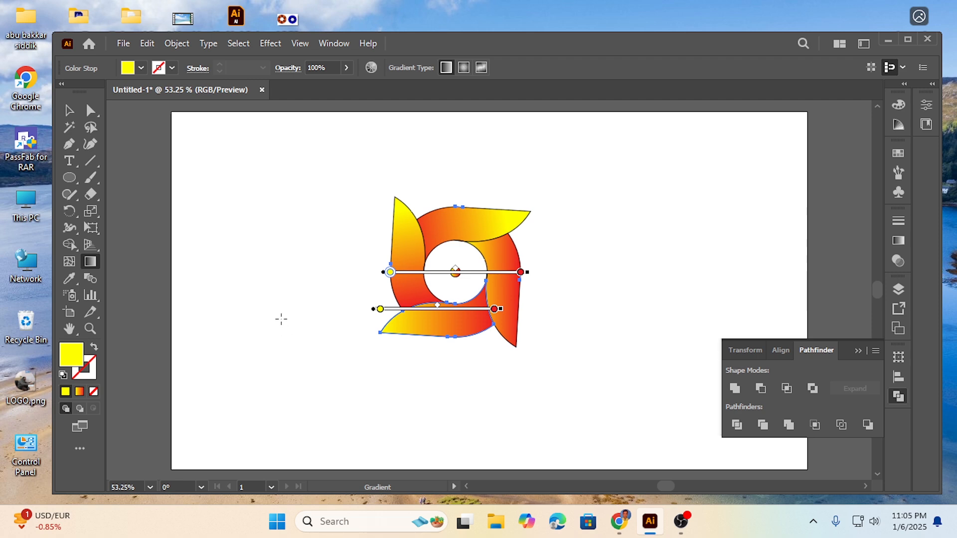
click(69, 110)
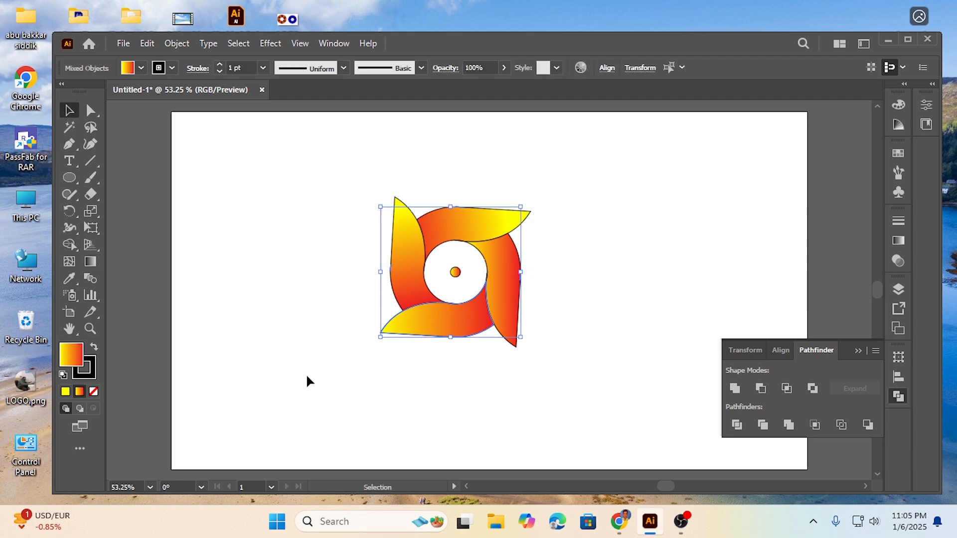
click(365, 333)
Redirect the bottom blade's gradient to slant from yellow near its left tip to red at its right end, and deselect it.
click(392, 331)
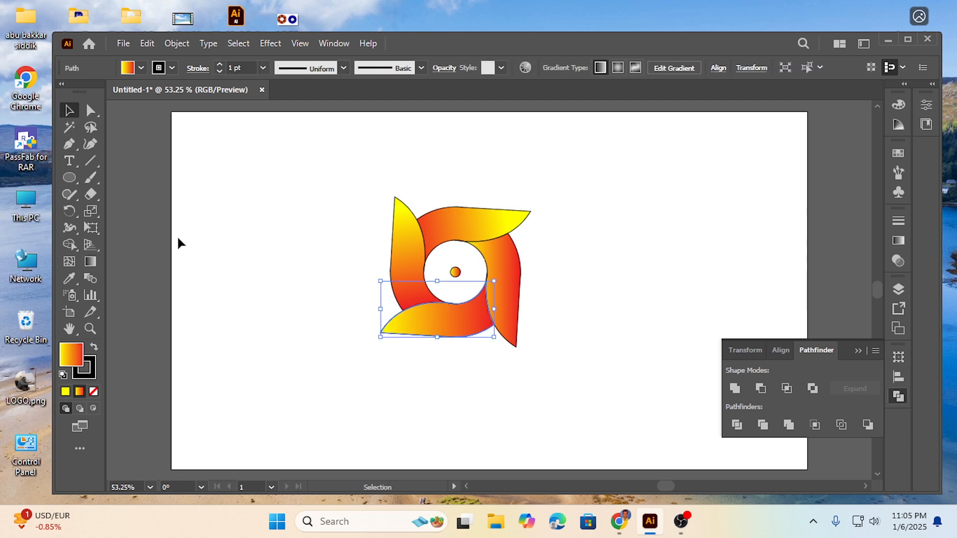
click(91, 261)
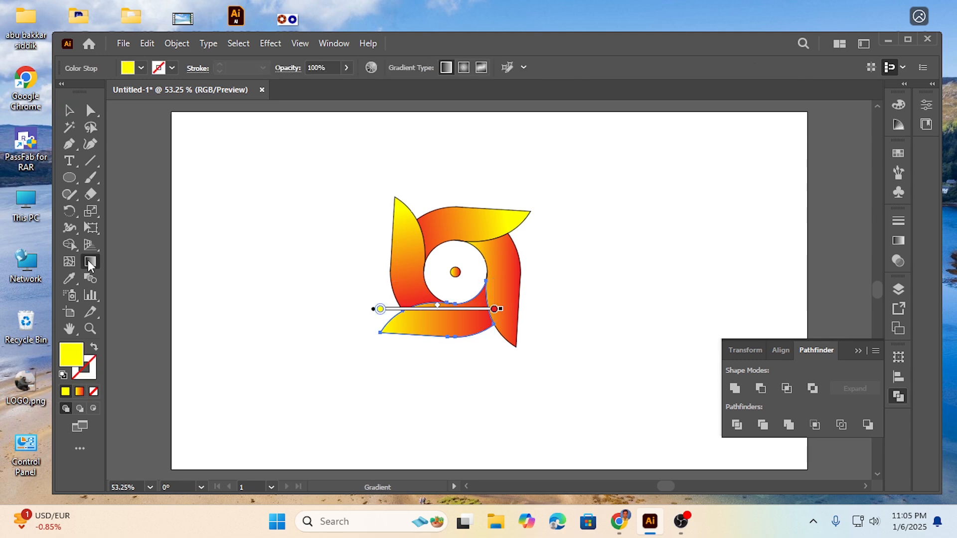
mouse_move(402, 325)
mouse_down()
mouse_move(509, 310)
mouse_move(492, 314)
mouse_up()
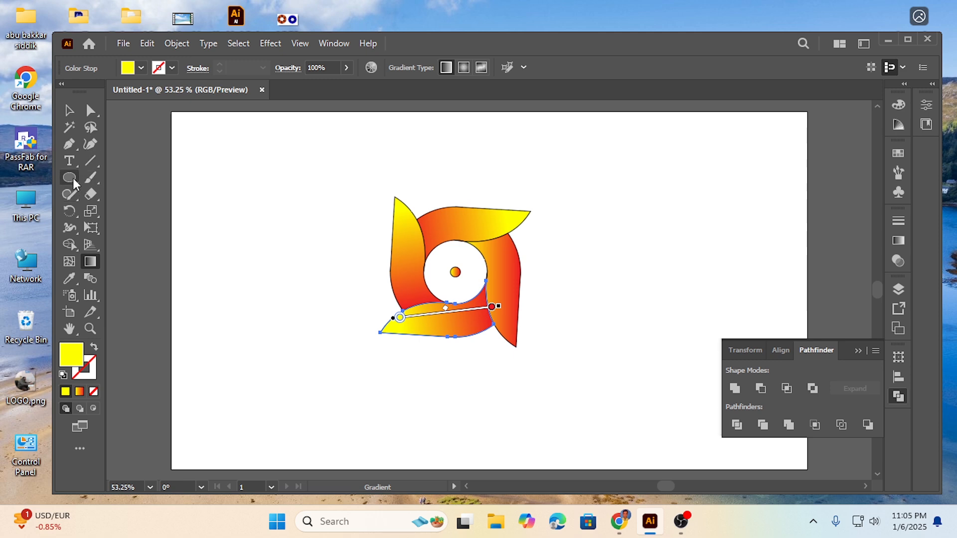
click(62, 110)
click(395, 397)
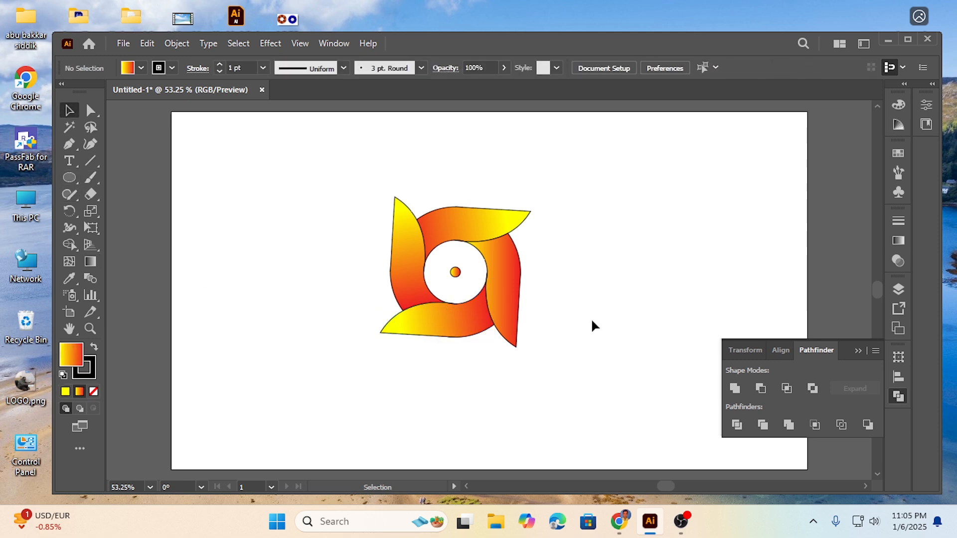
Redirect the right blade's gradient to run from yellow at its lower tip up to red at its upper end, and deselect it.
drag(512, 343, 507, 346)
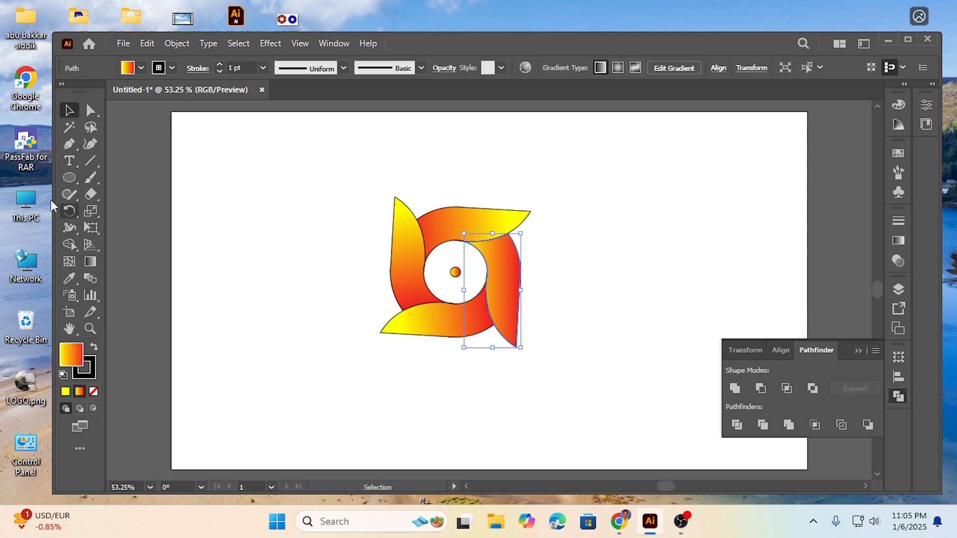
click(91, 262)
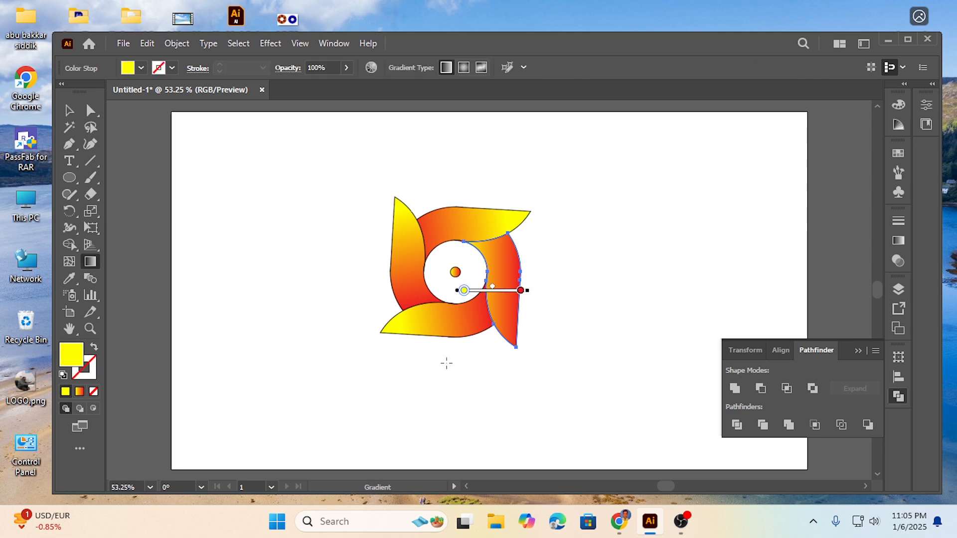
mouse_move(510, 325)
mouse_down()
mouse_move(492, 213)
mouse_move(496, 226)
mouse_up()
click(70, 112)
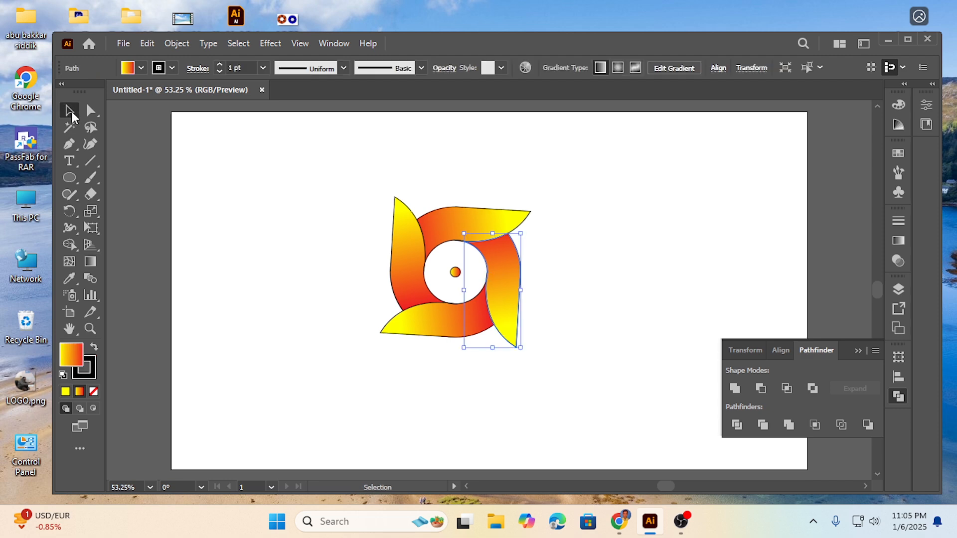
click(312, 254)
drag(291, 192, 548, 355)
right_click(495, 294)
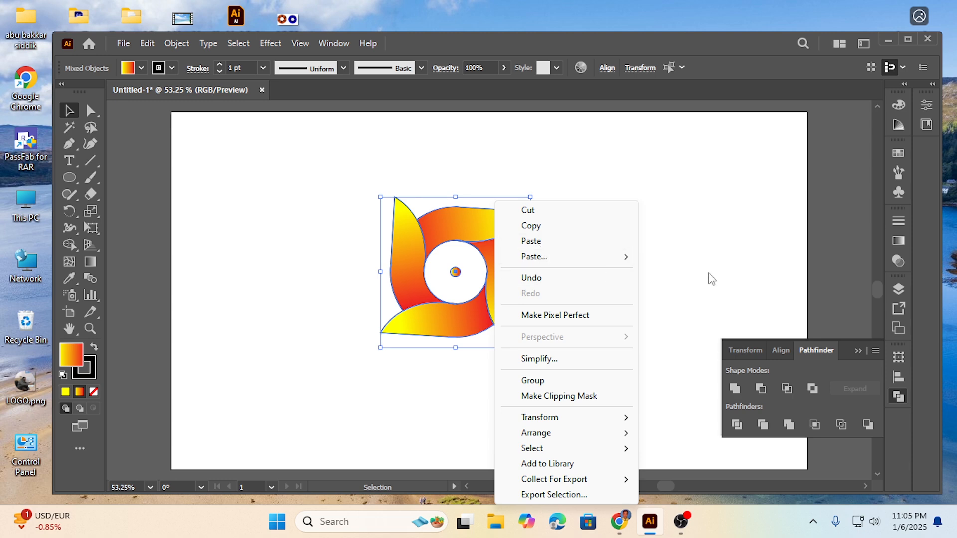
click(677, 245)
Group the four blades and the centre circle into one object, and deselect it.
drag(366, 202, 555, 332)
right_click(492, 294)
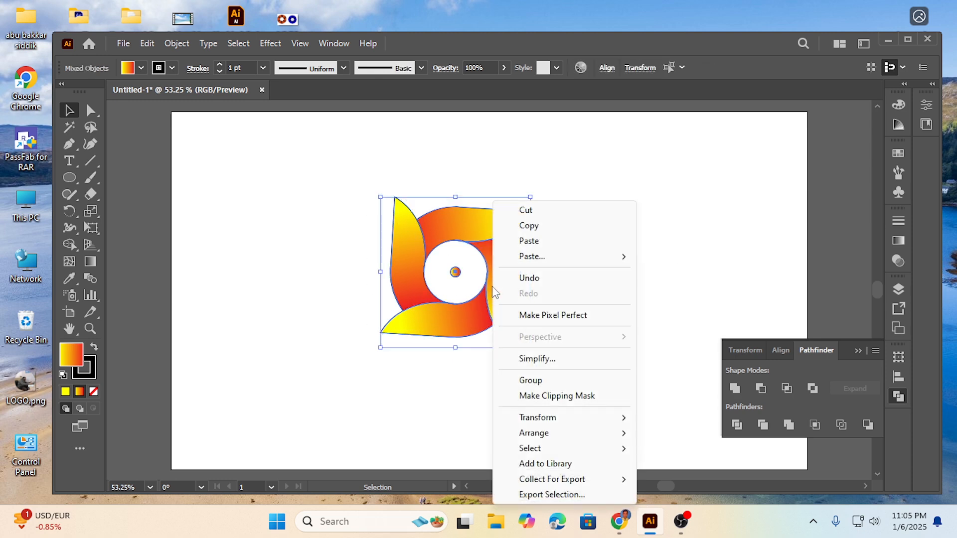
click(545, 385)
click(343, 345)
Move the grouped logo slightly left on the artboard and scale it proportionally about its centre to about twice its size.
drag(409, 271, 363, 267)
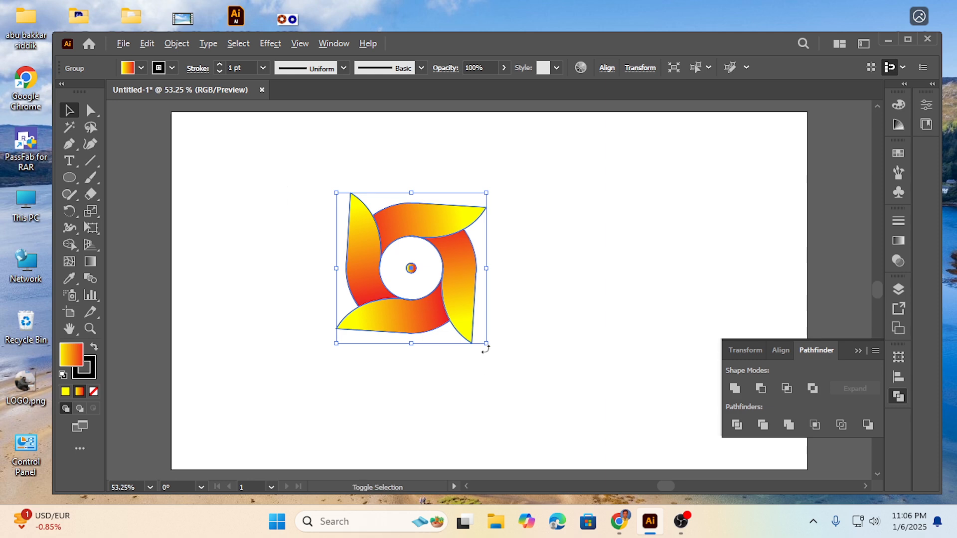
drag(486, 343, 626, 418)
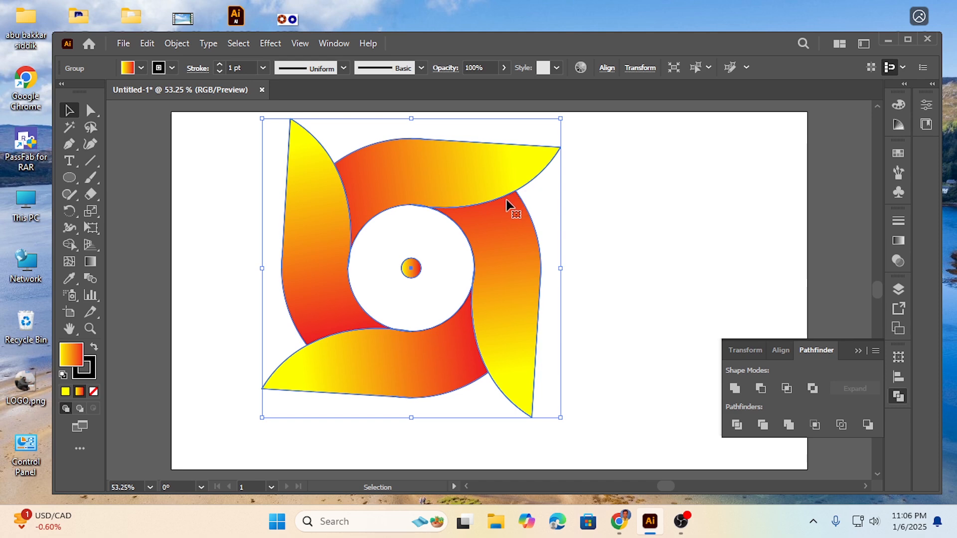